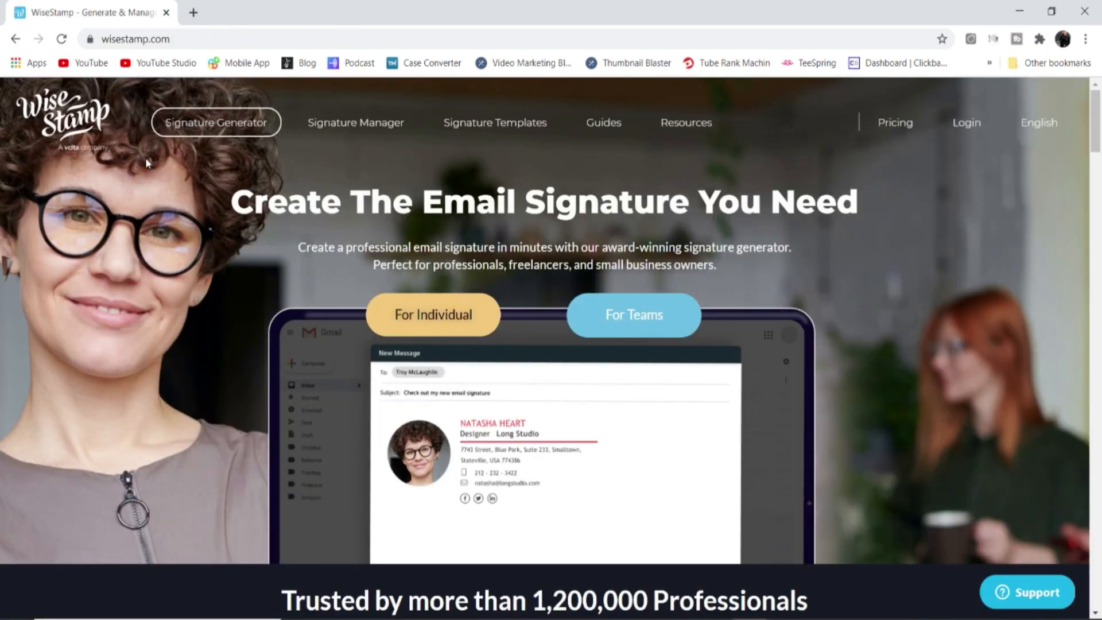
# Select the current web address in the address bar so wisestamp.com can replace it
pyautogui.moveTo(172, 39); pyautogui.dragTo(101, 45)
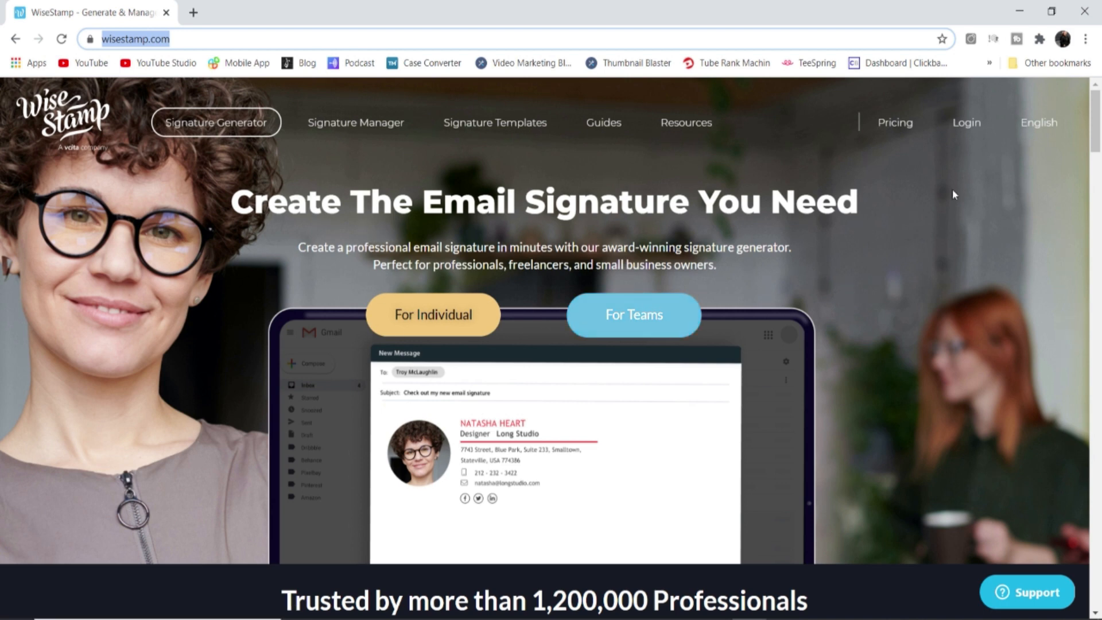
# Check the $5.80/mo pricing, then start the free For Individual signature generator
pyautogui.click(891, 126)
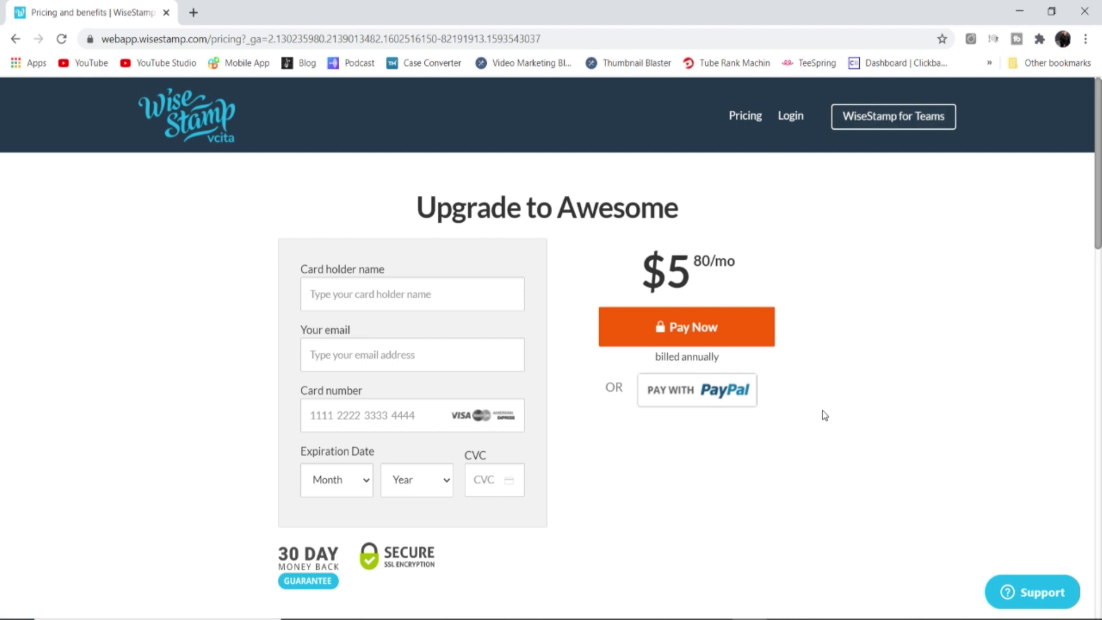
pyautogui.moveTo(670, 270); pyautogui.dragTo(757, 278)
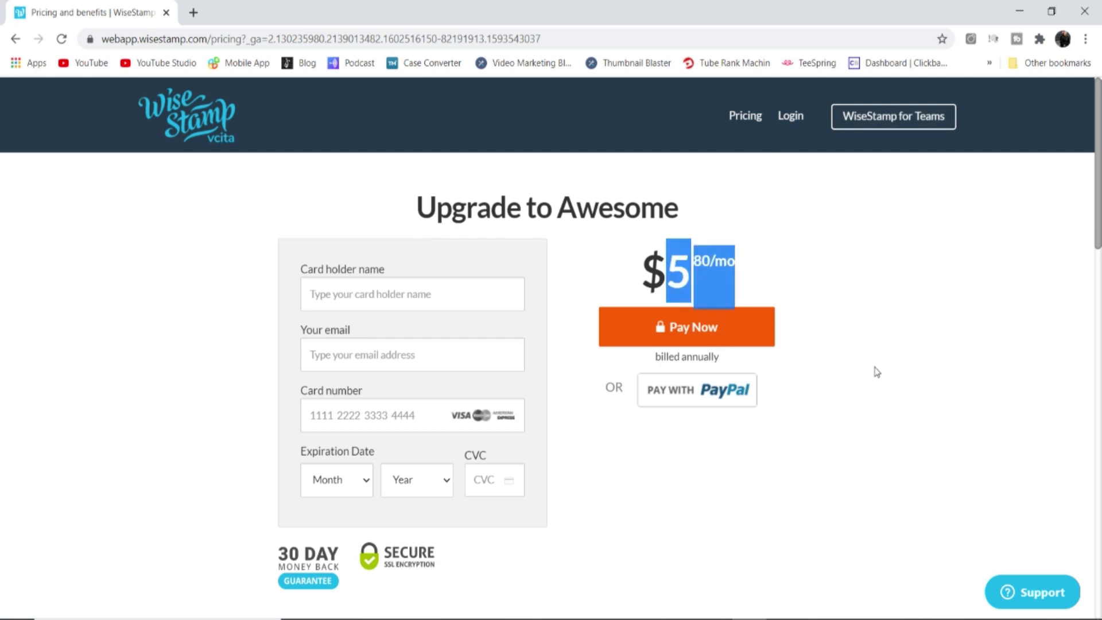
pyautogui.click(668, 516)
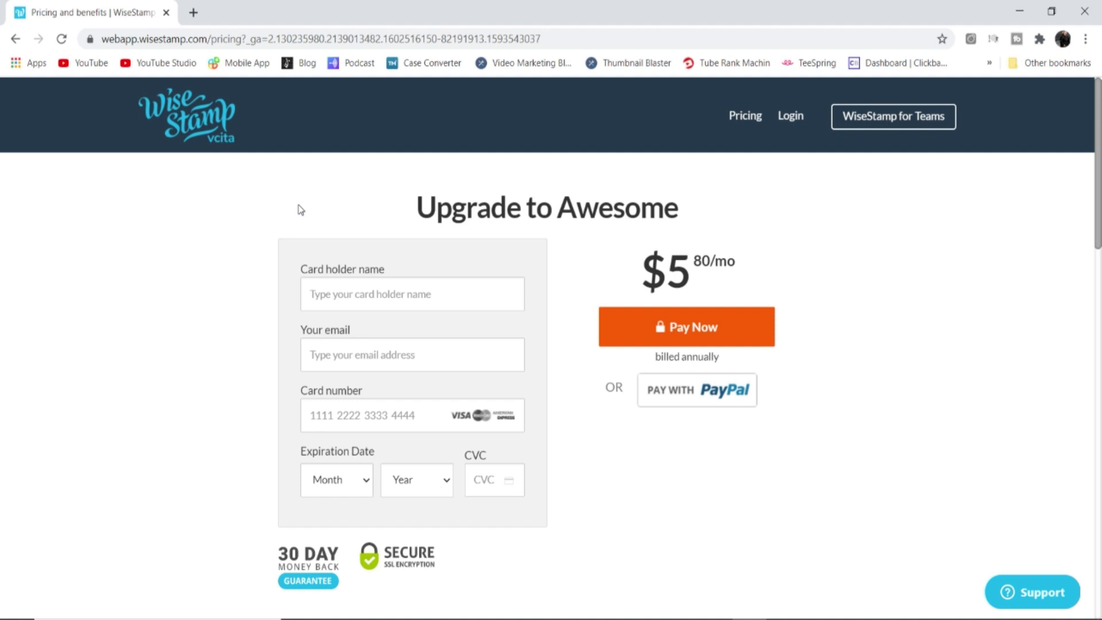
pyautogui.click(194, 120)
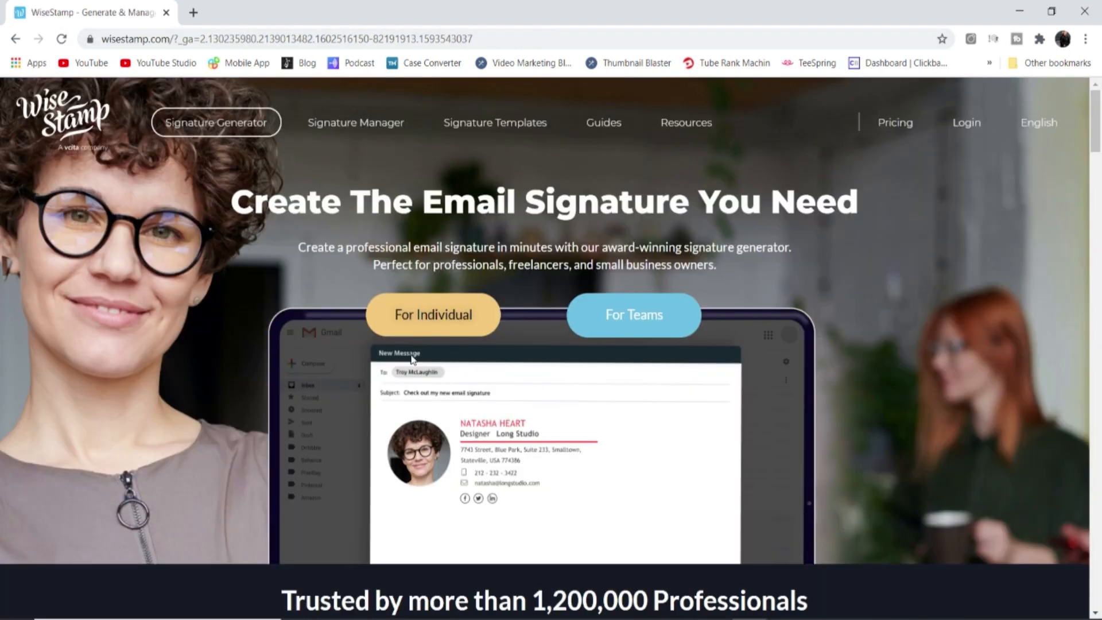
pyautogui.click(428, 317)
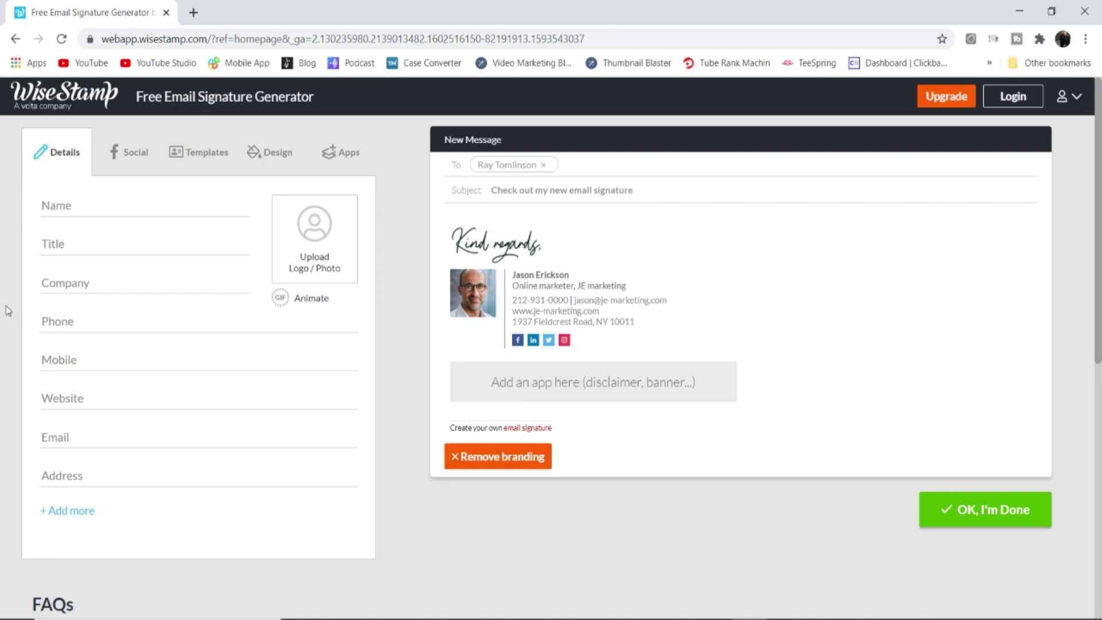
# Enter the person's full name, then add a custom Fax field with a placeholder number and discard it
pyautogui.click(102, 205)
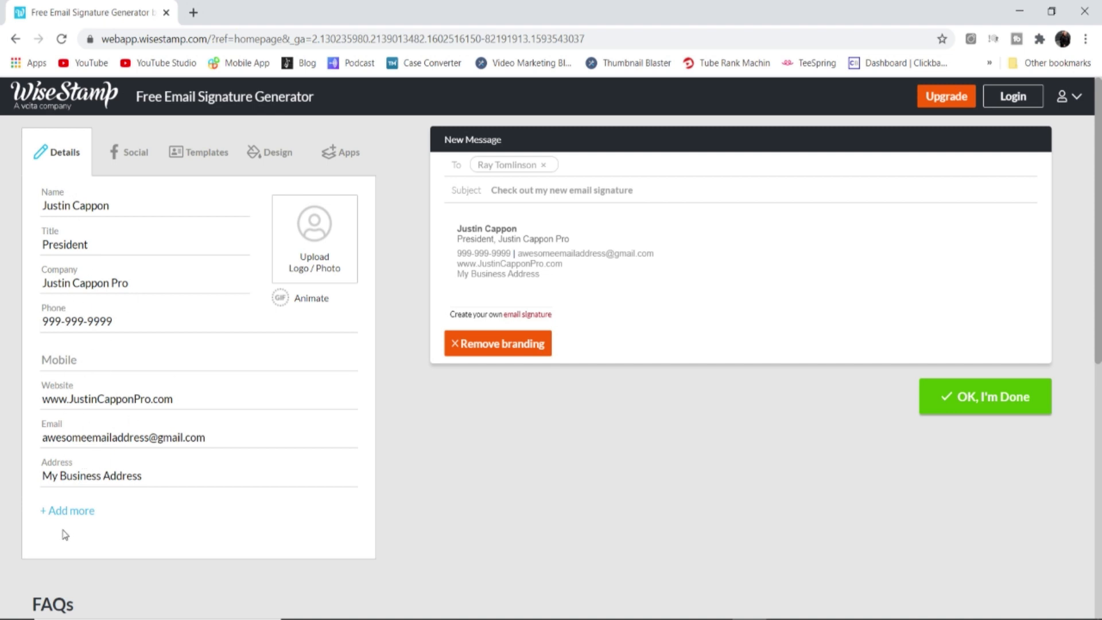
pyautogui.click(68, 509)
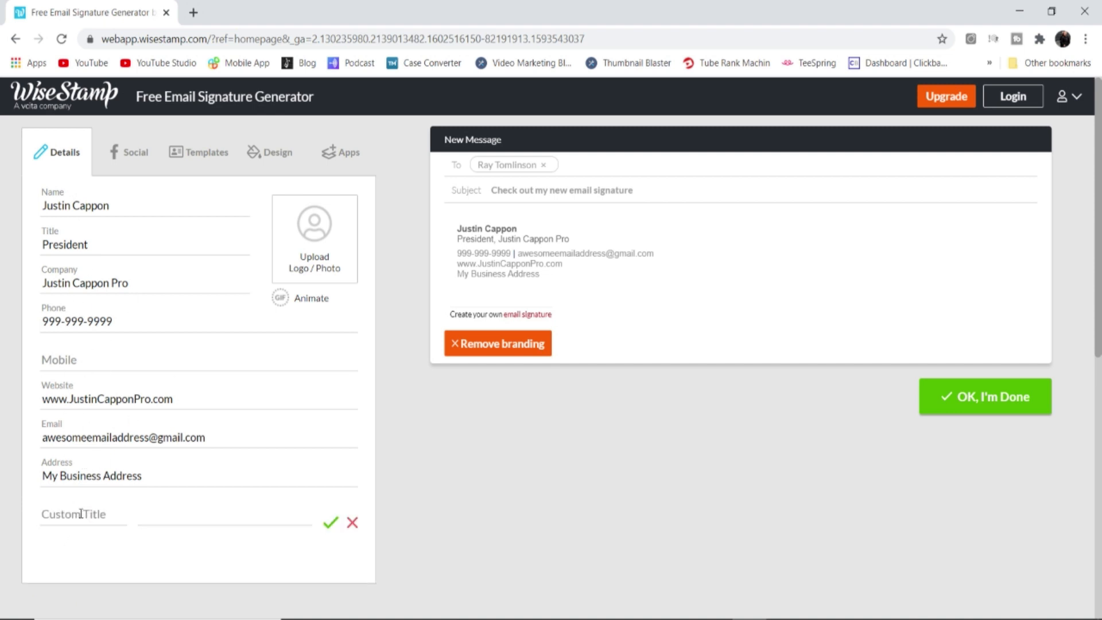
pyautogui.click(73, 513)
pyautogui.write('999-999-9999')
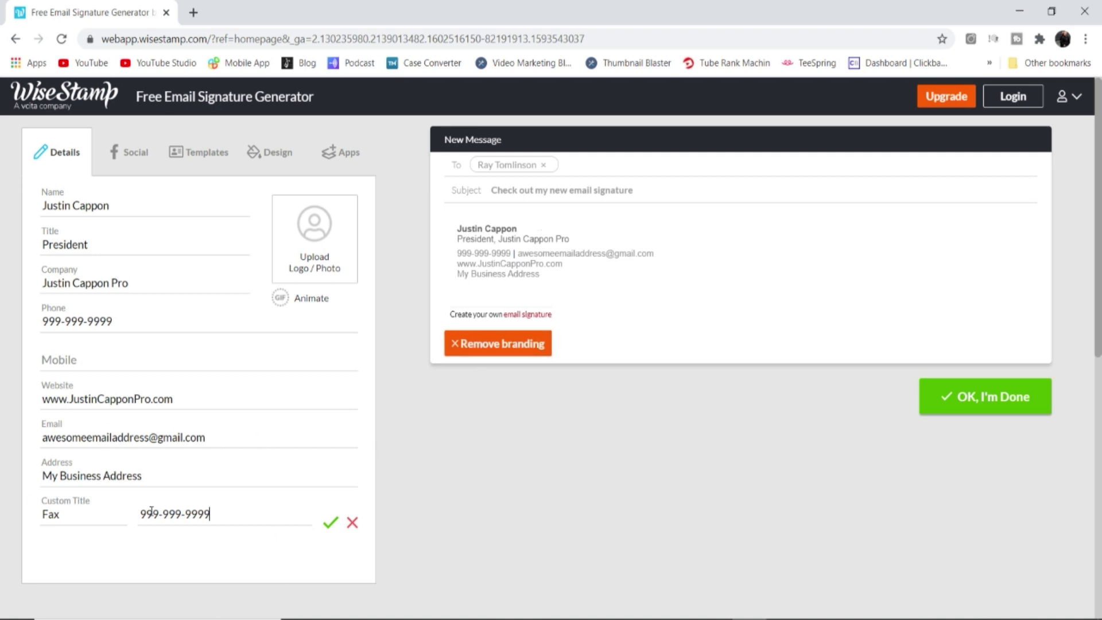
pyautogui.click(352, 522)
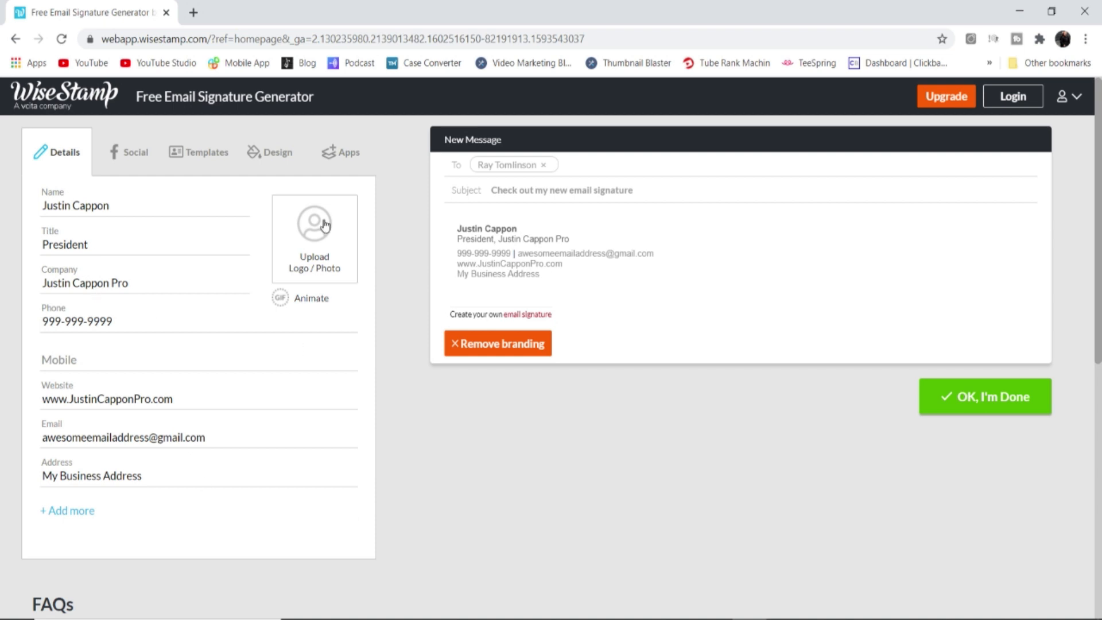
# Upload a headshot as the signature photo and bring up the Social profile settings
pyautogui.click(294, 214)
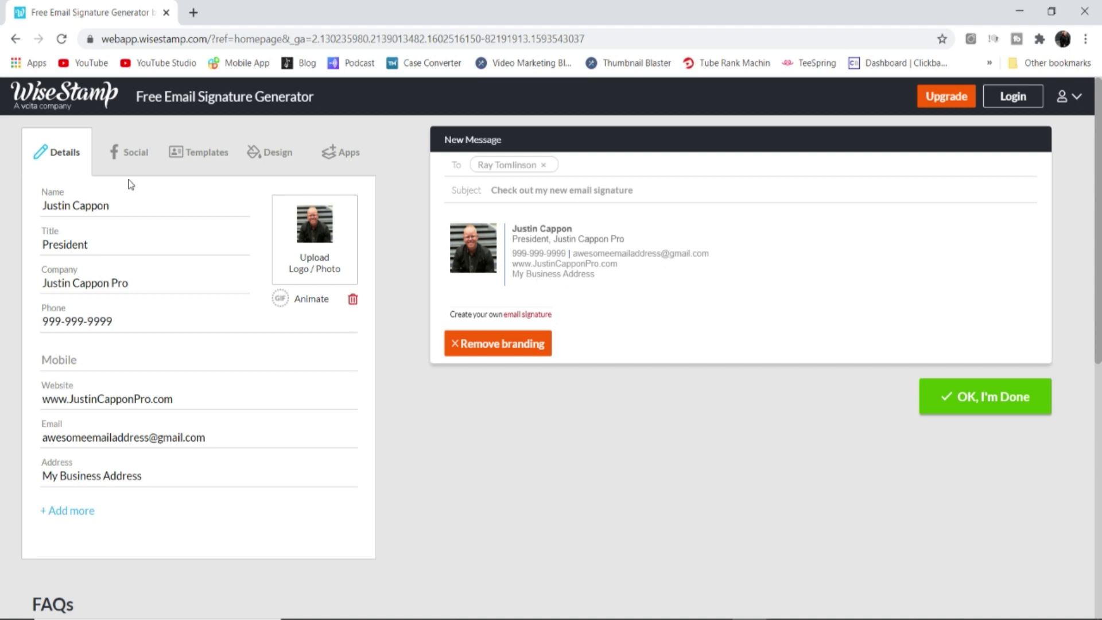
pyautogui.click(128, 154)
pyautogui.click(52, 152)
pyautogui.click(136, 158)
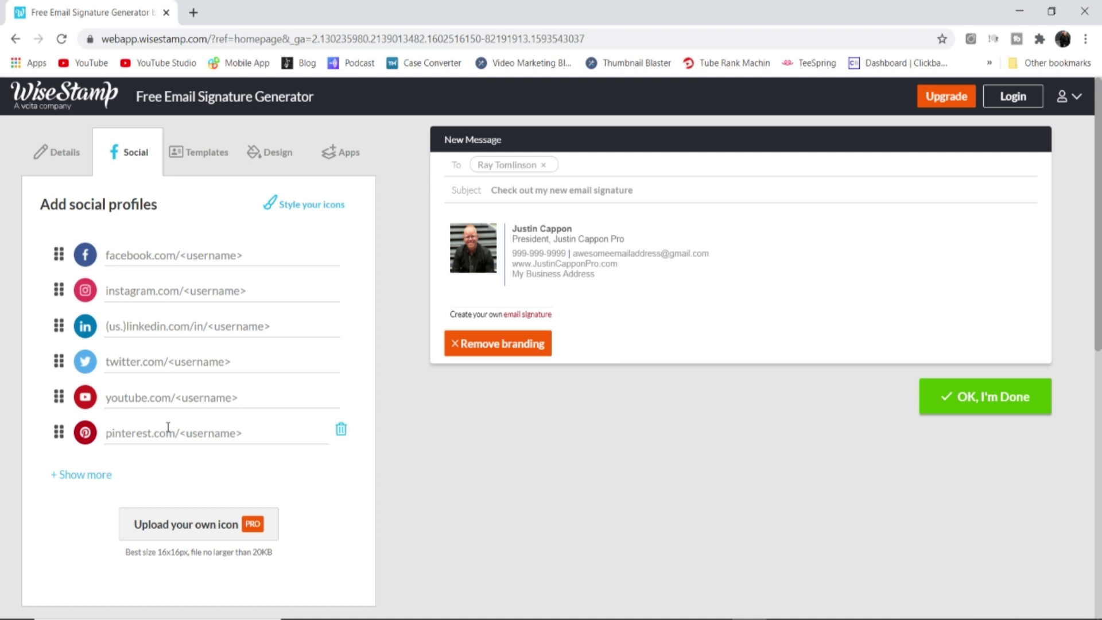
# Reveal more social networks and enter facebook.com as the Facebook profile address
pyautogui.scroll(-3, 167, 410)
pyautogui.scroll(2, 168, 413)
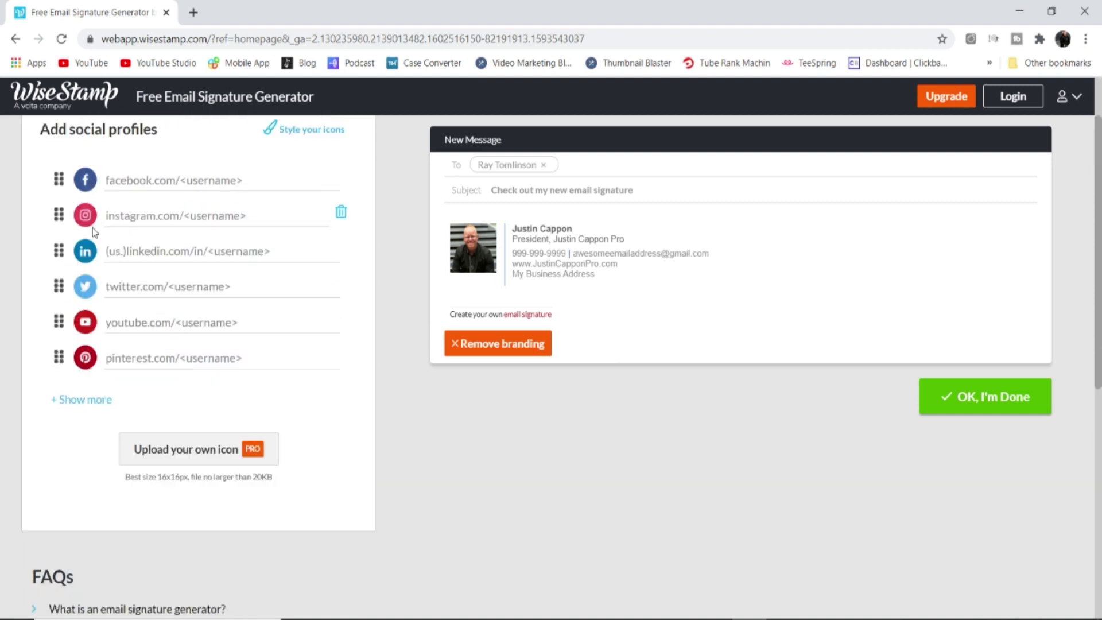
pyautogui.click(78, 402)
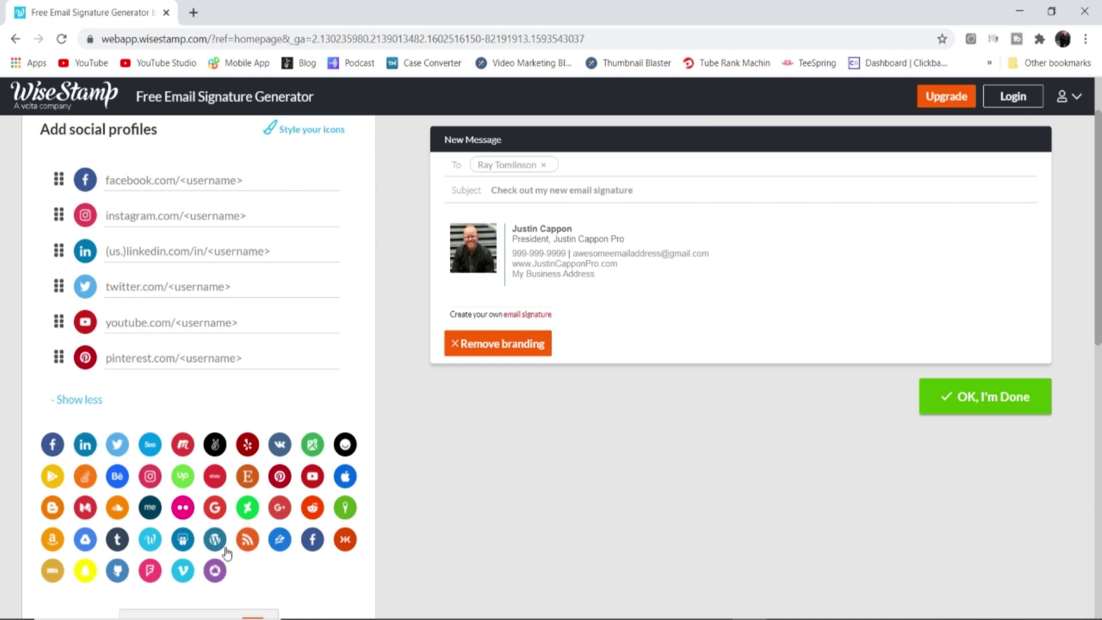
pyautogui.scroll(-1, 247, 494)
pyautogui.scroll(-2, 247, 494)
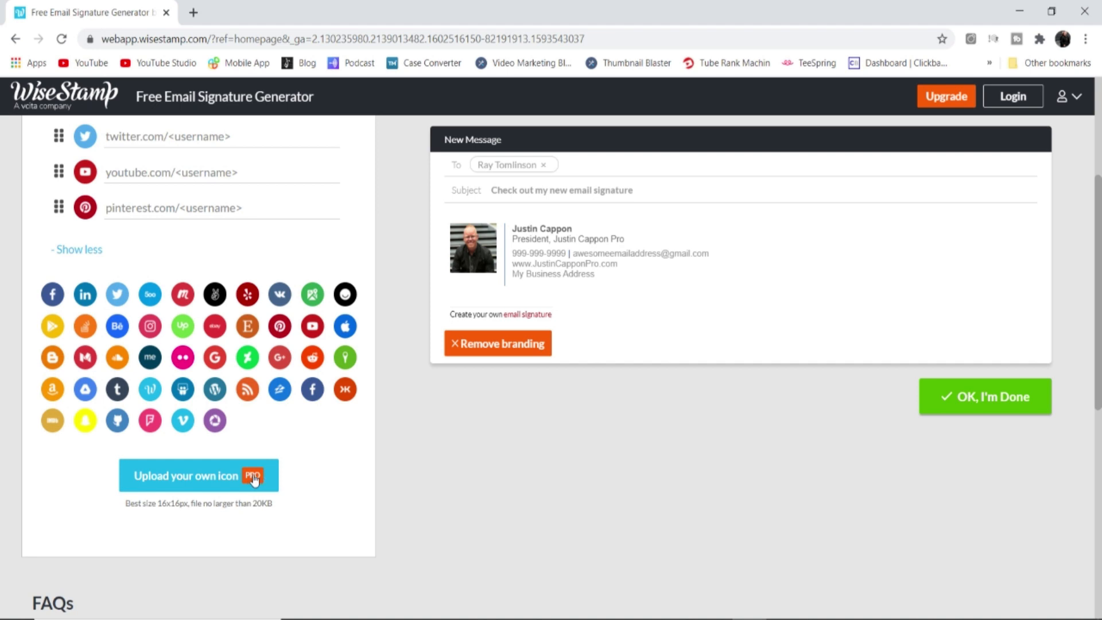
pyautogui.scroll(4, 260, 471)
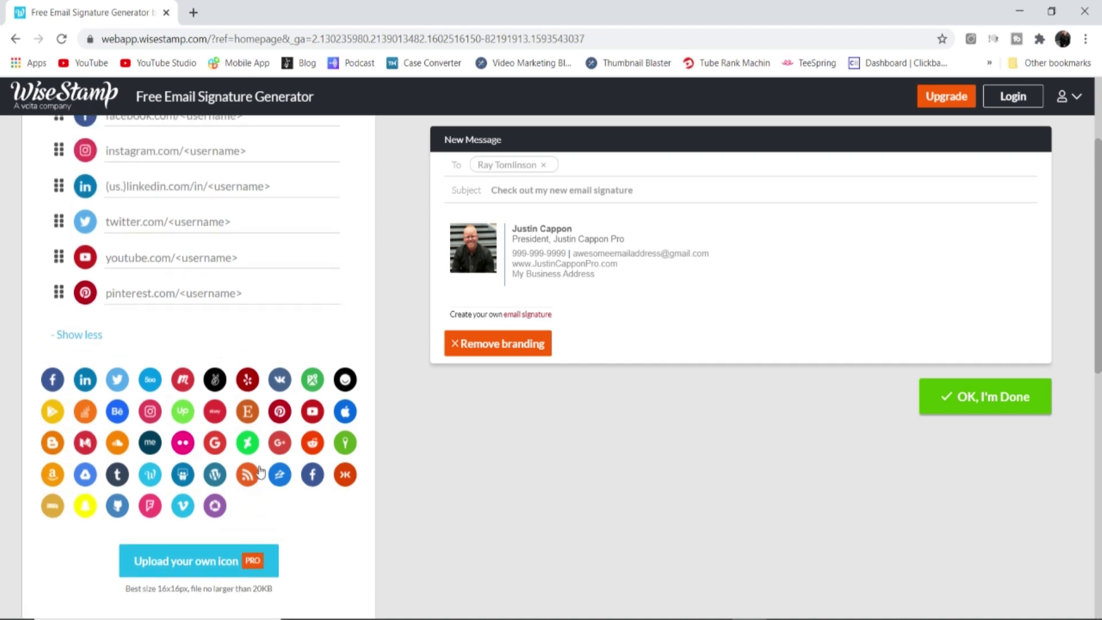
pyautogui.click(140, 255)
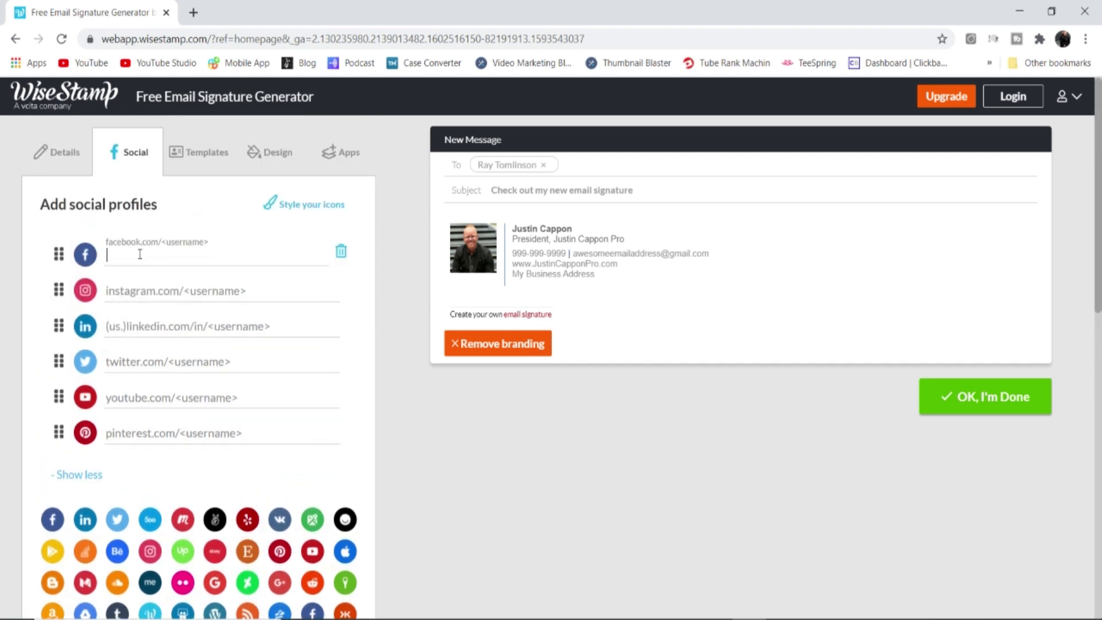
pyautogui.write('facebook.com')
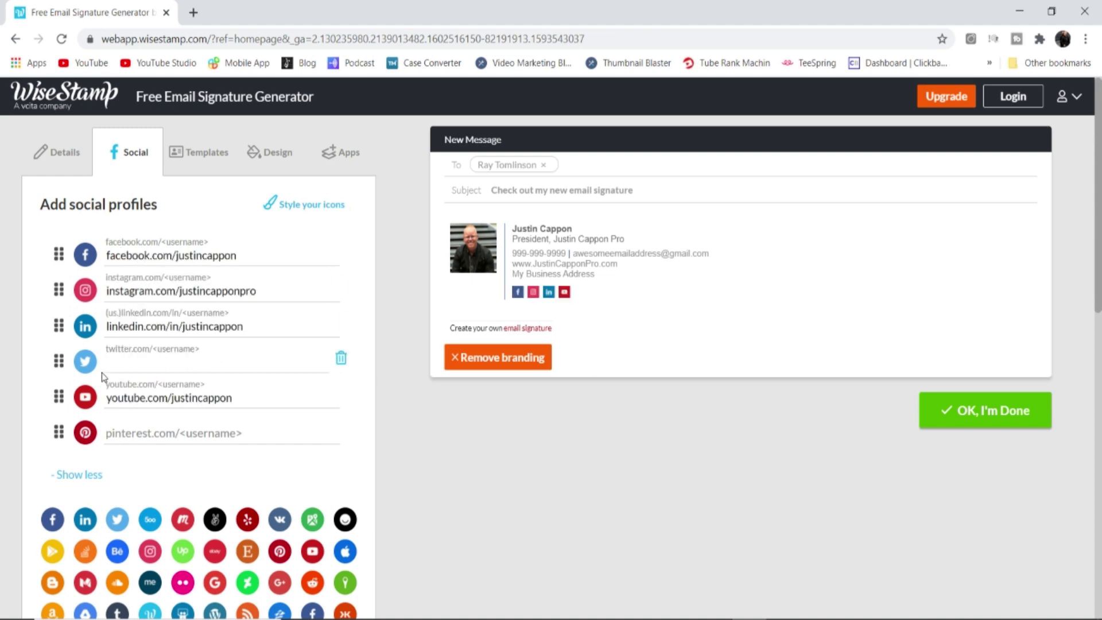
# Remove the empty Twitter and Pinterest rows and move YouTube to the top of the icons
pyautogui.moveTo(102, 373); pyautogui.dragTo(159, 402)
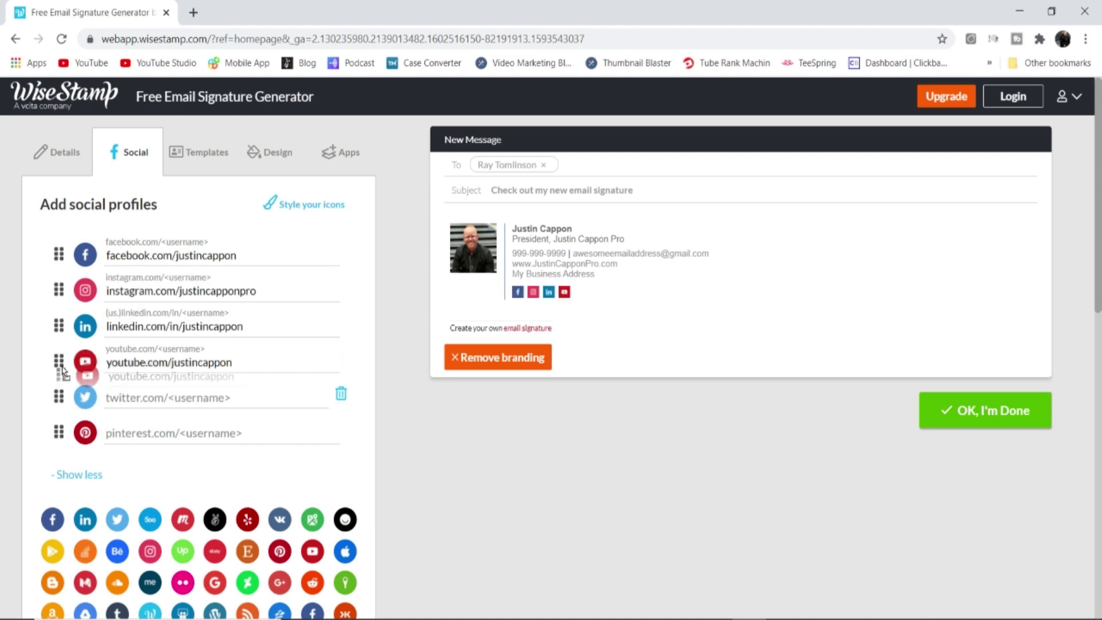
pyautogui.click(341, 394)
pyautogui.click(341, 394)
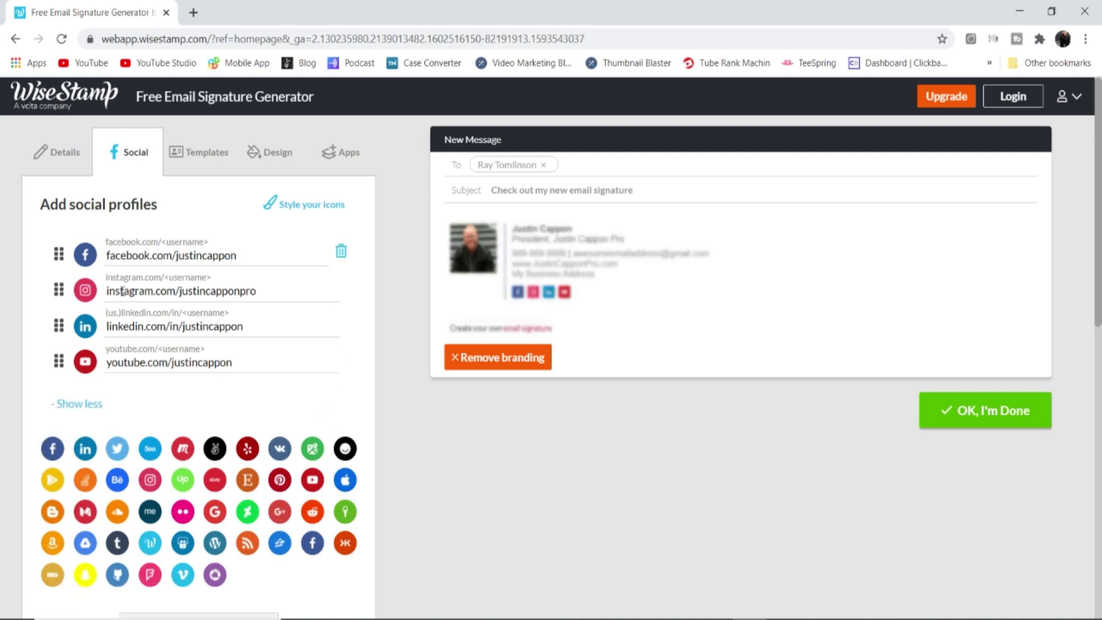
pyautogui.moveTo(58, 362); pyautogui.dragTo(59, 252)
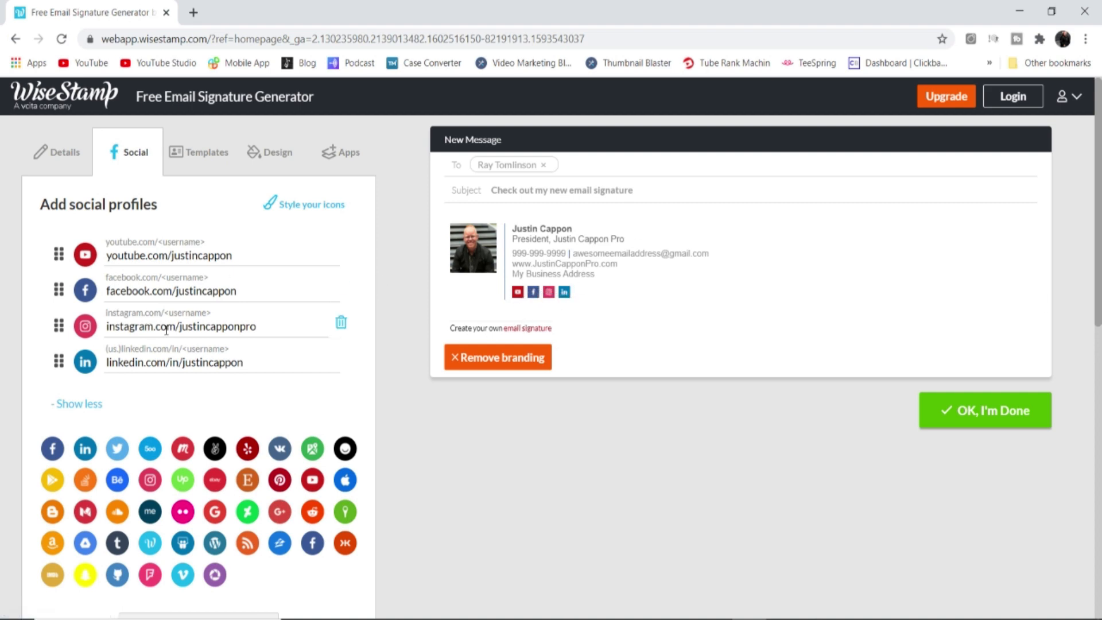
pyautogui.click(206, 153)
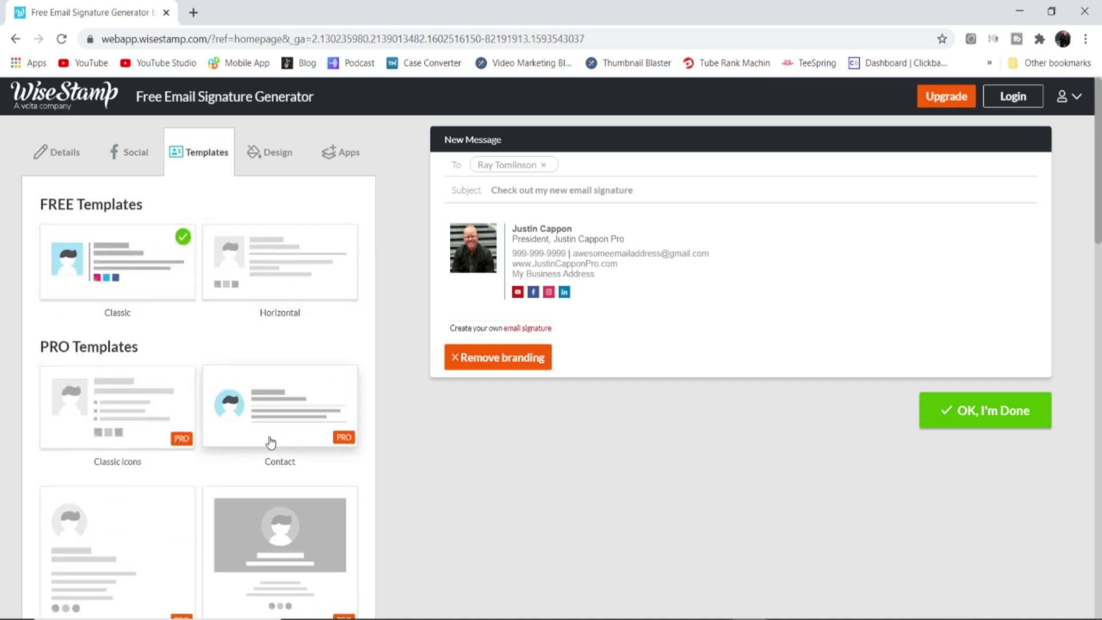
# Preview the Rightside image, Elegant, Center image and Pyramid PRO layouts, then revert to Classic
pyautogui.scroll(-5, 249, 379)
pyautogui.scroll(-15, 248, 379)
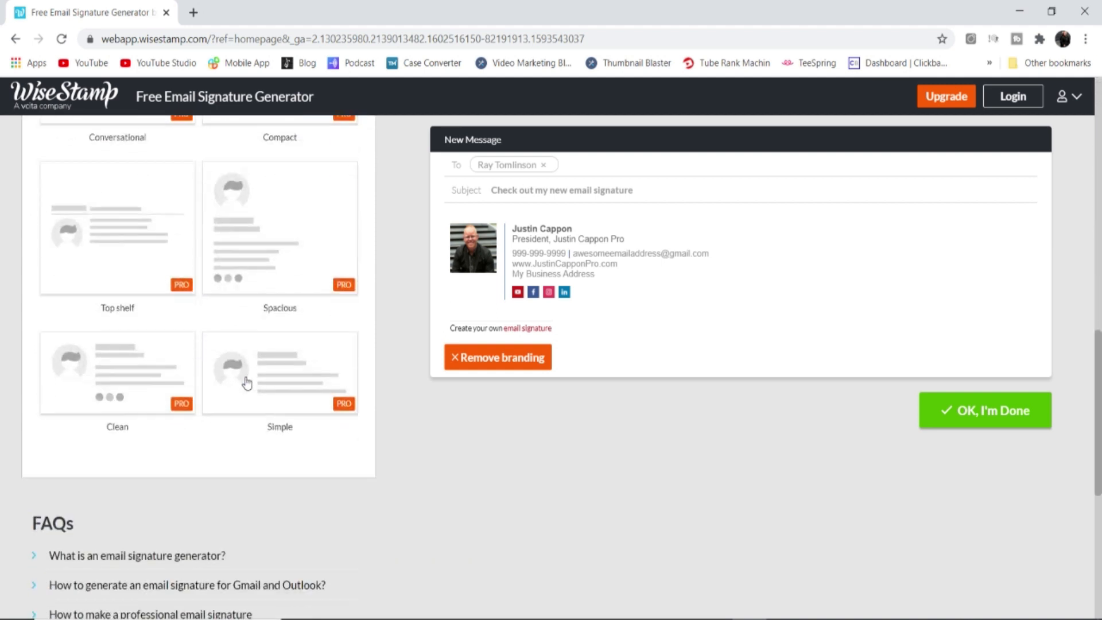
pyautogui.scroll(5, 247, 381)
pyautogui.scroll(6, 248, 382)
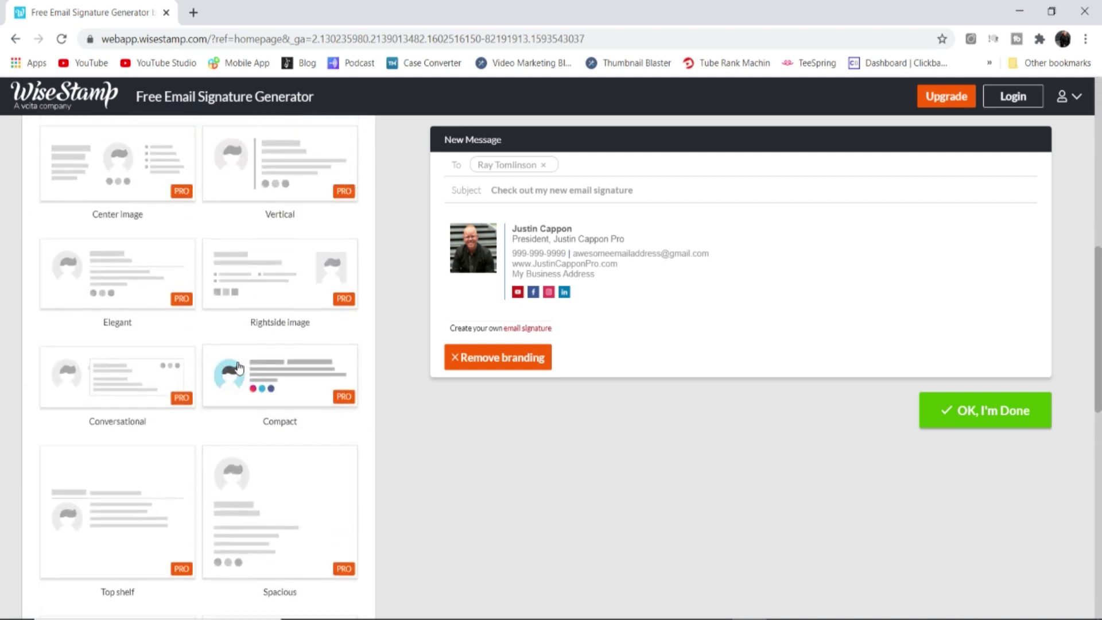
pyautogui.click(254, 358)
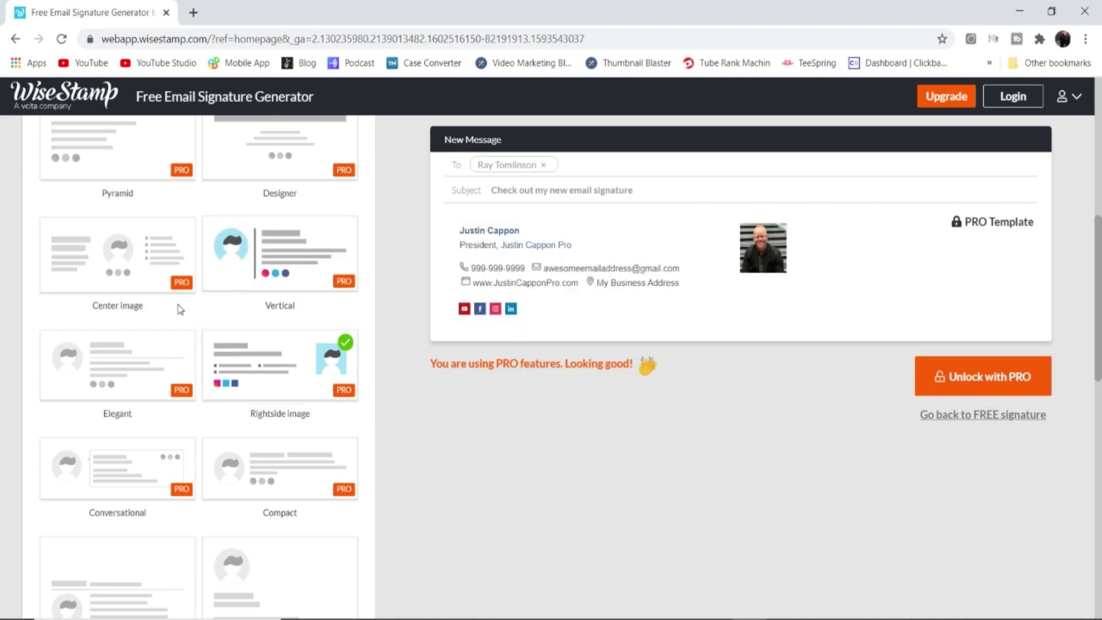
pyautogui.click(97, 367)
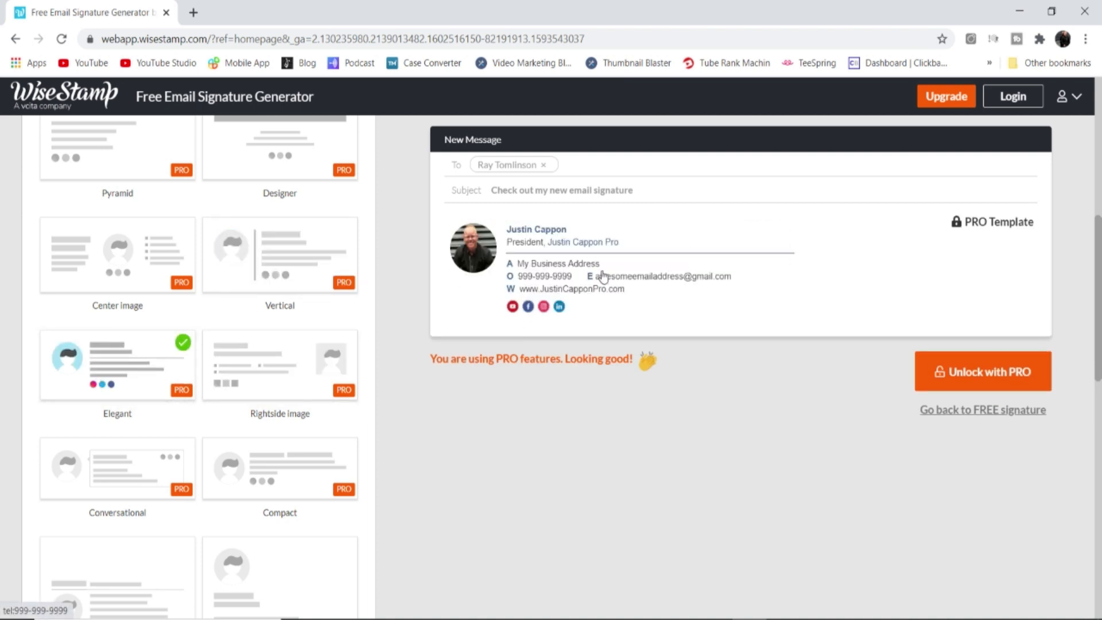
pyautogui.click(112, 263)
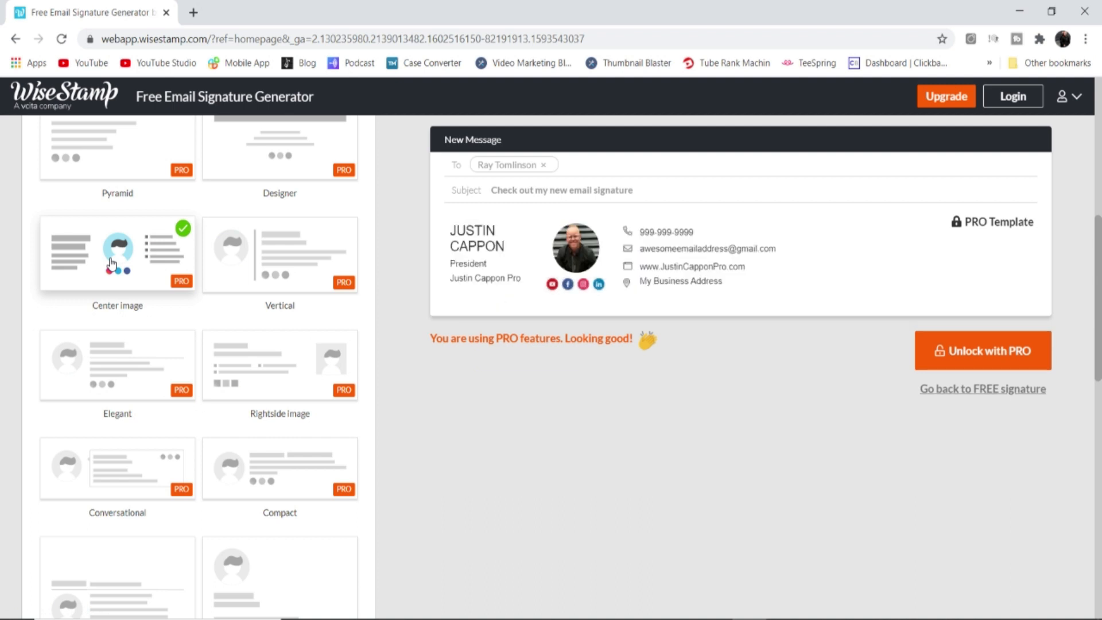
pyautogui.click(184, 330)
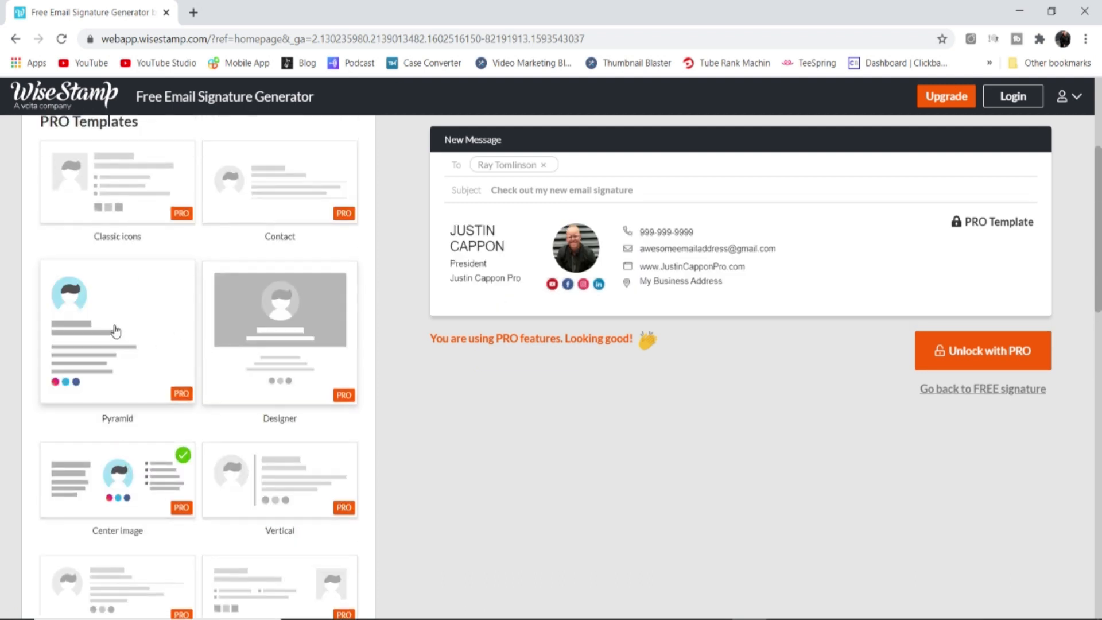
pyautogui.scroll(4, 122, 343)
pyautogui.click(143, 241)
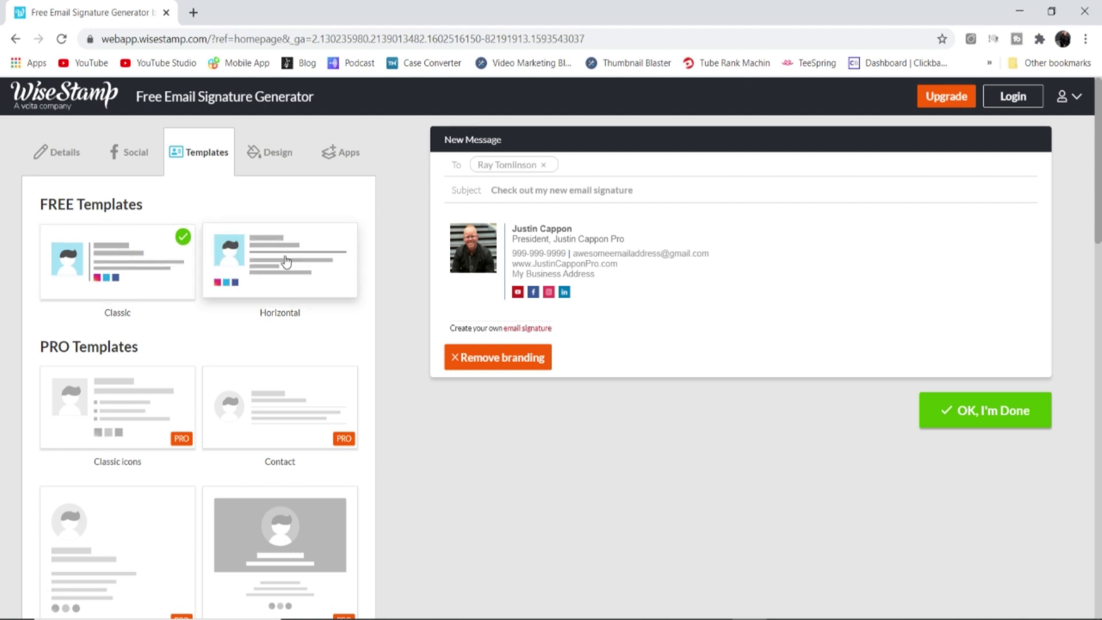
pyautogui.click(277, 152)
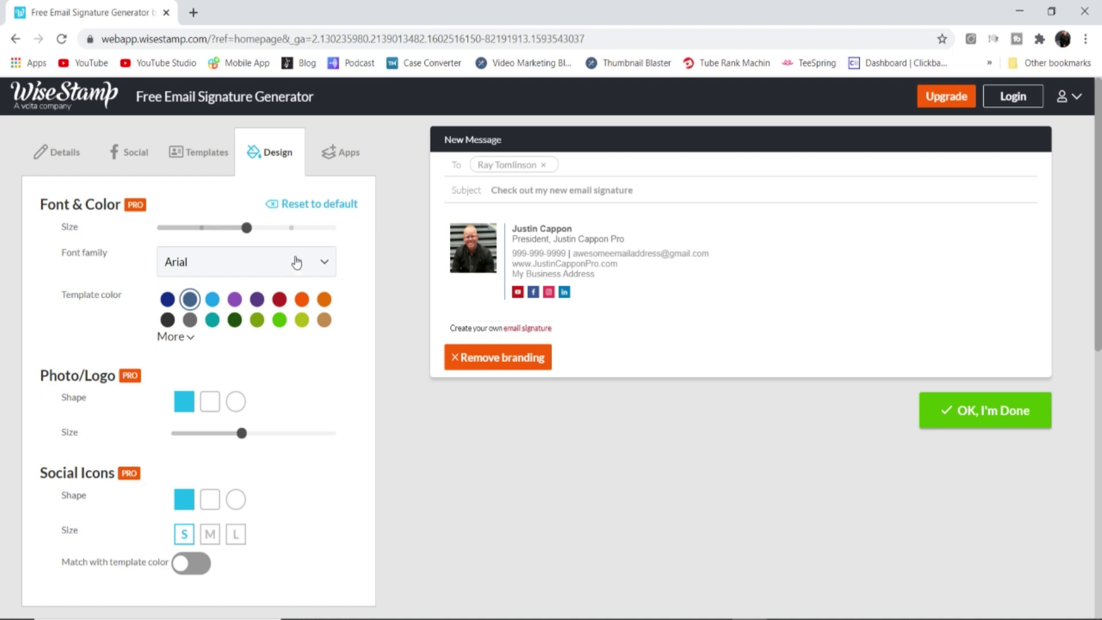
pyautogui.click(341, 154)
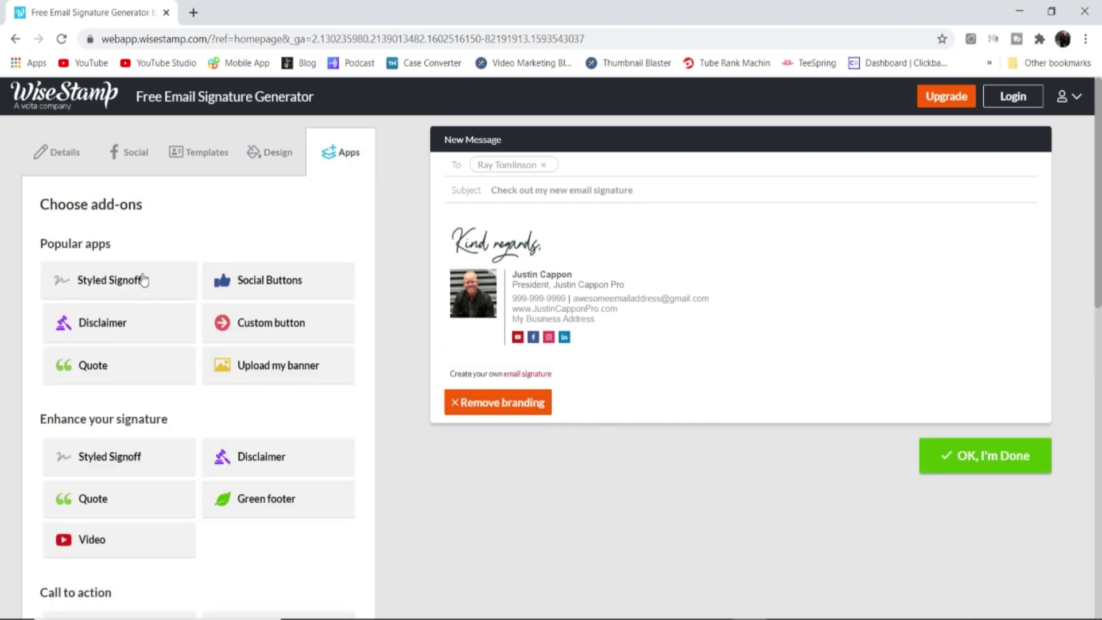
# Add a Styled Signoff in handwritten signature-only style, animated, at size S
pyautogui.click(109, 279)
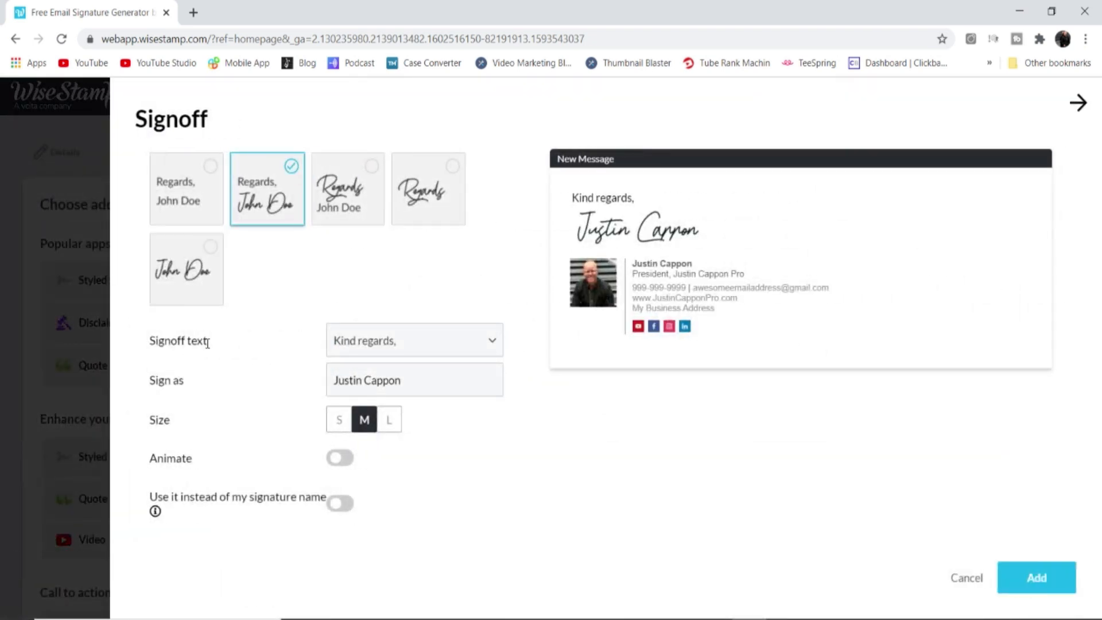
pyautogui.click(184, 276)
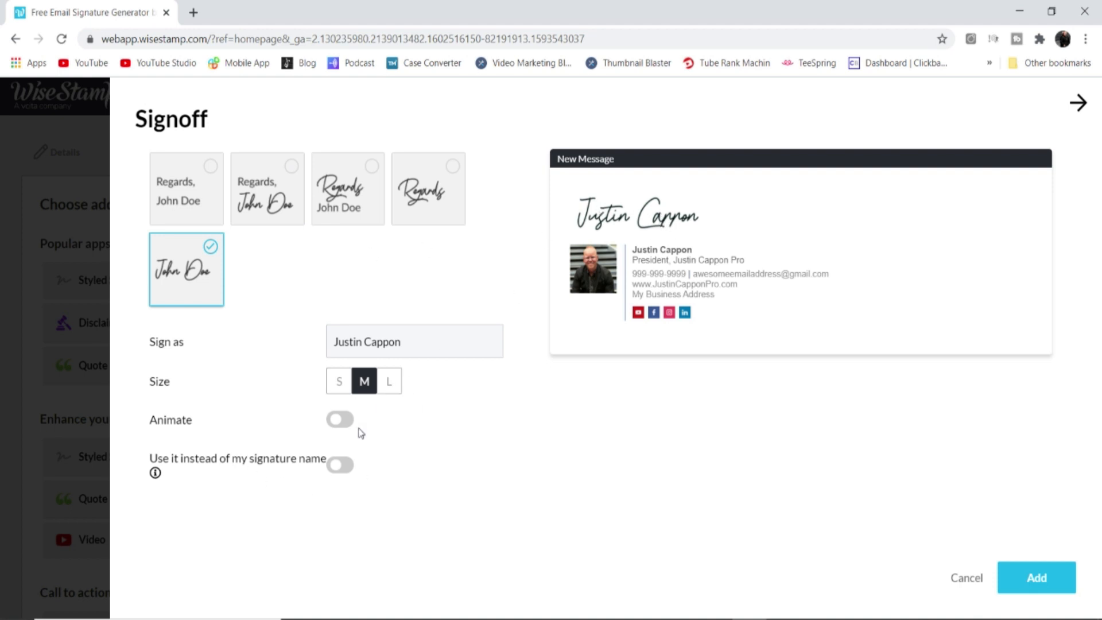
pyautogui.click(340, 419)
pyautogui.click(340, 382)
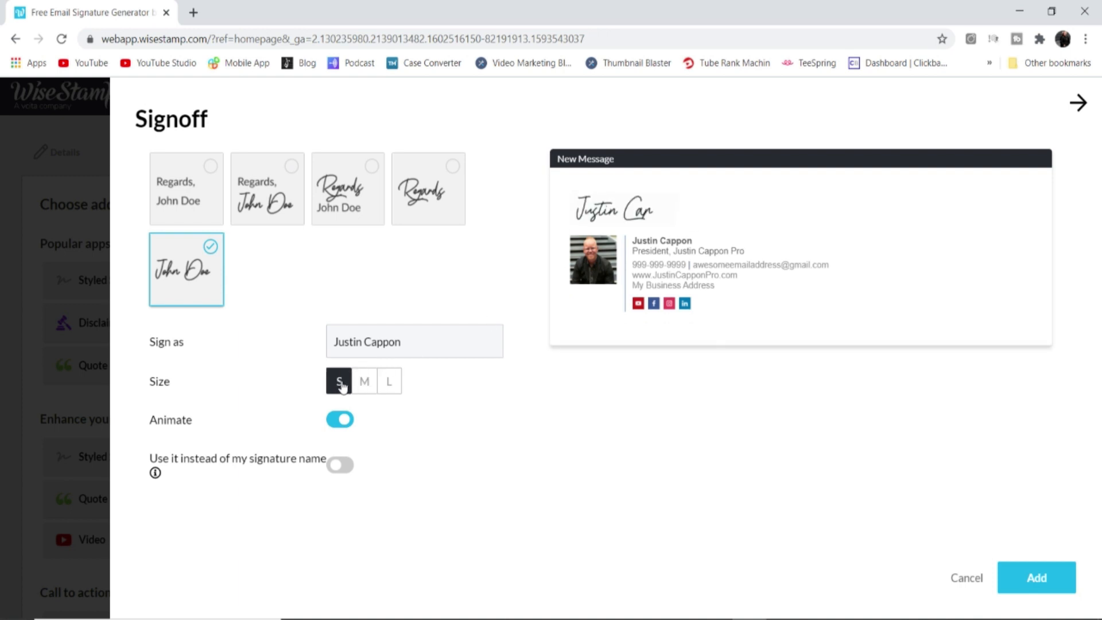
pyautogui.click(1036, 577)
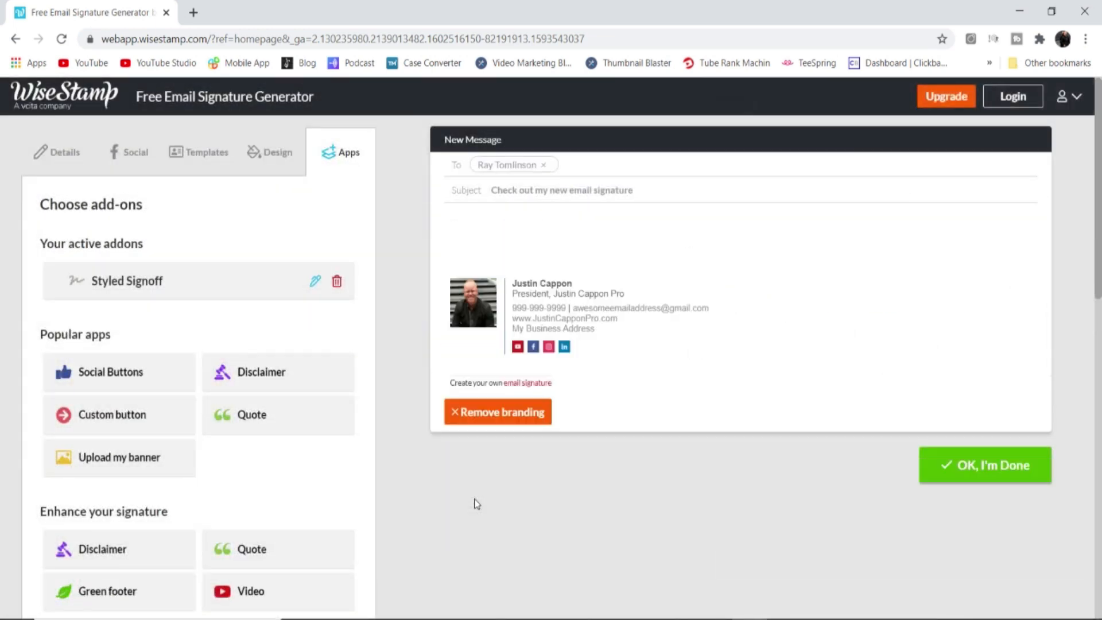
# Add the Quote add-on with the Motivational quote category
pyautogui.click(261, 421)
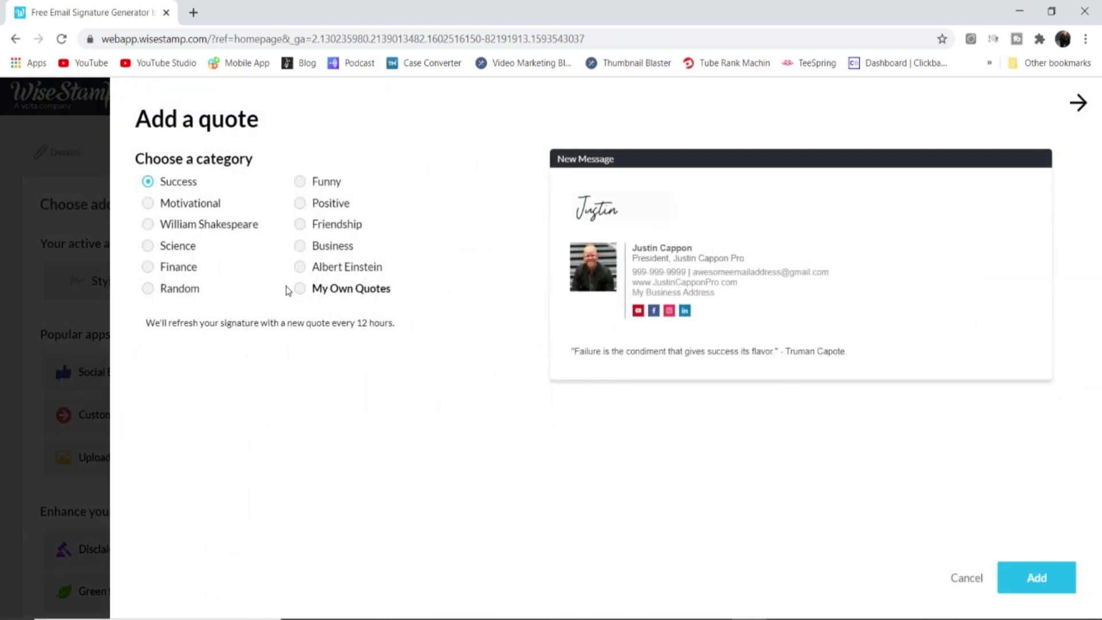
pyautogui.moveTo(162, 322)
pyautogui.mouseDown()
pyautogui.moveTo(339, 337)
pyautogui.moveTo(393, 328)
pyautogui.mouseUp()
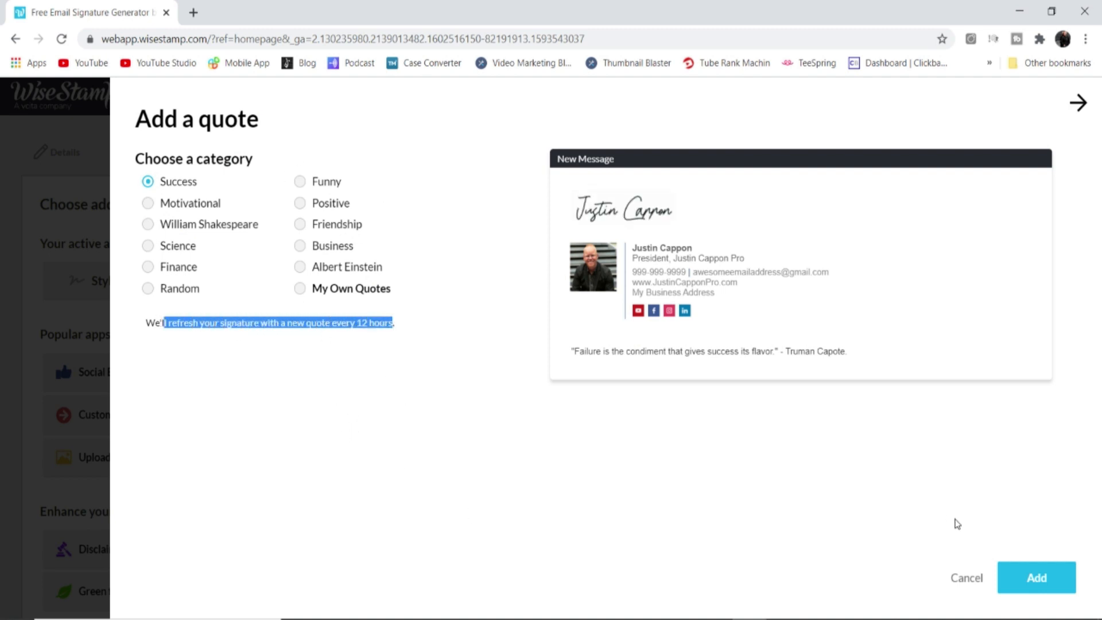
pyautogui.click(146, 208)
pyautogui.click(1044, 591)
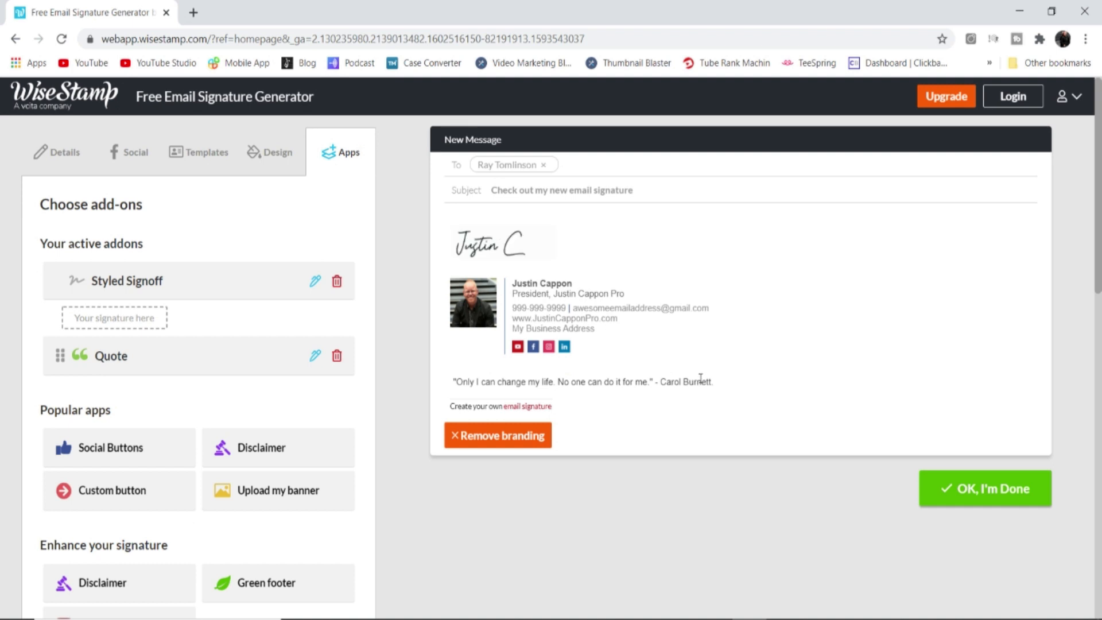
pyautogui.scroll(-1, 195, 400)
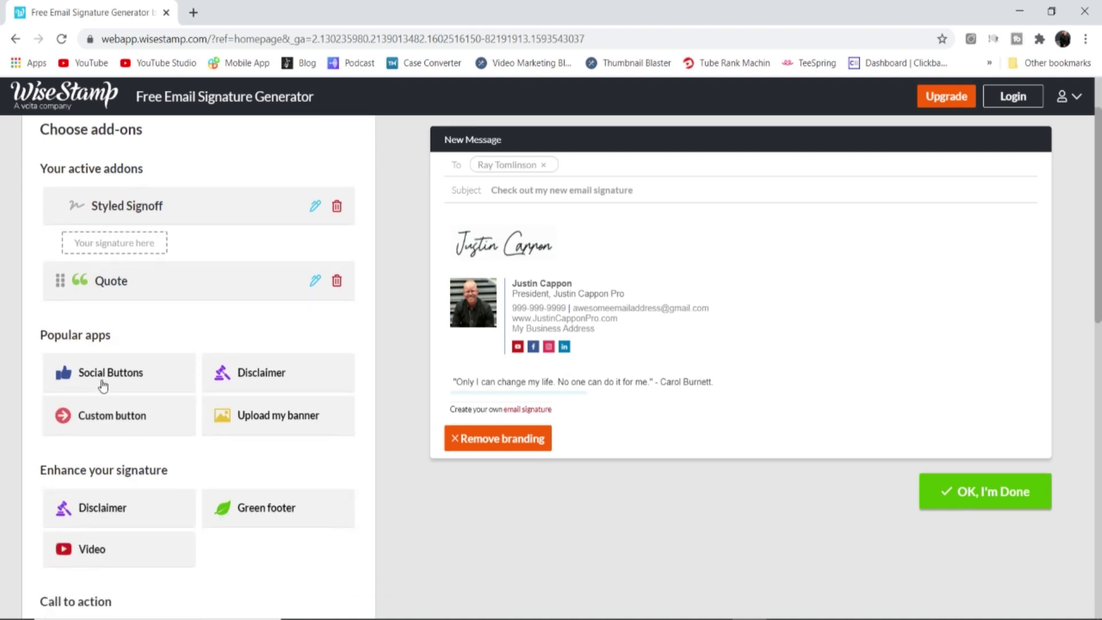
pyautogui.click(99, 371)
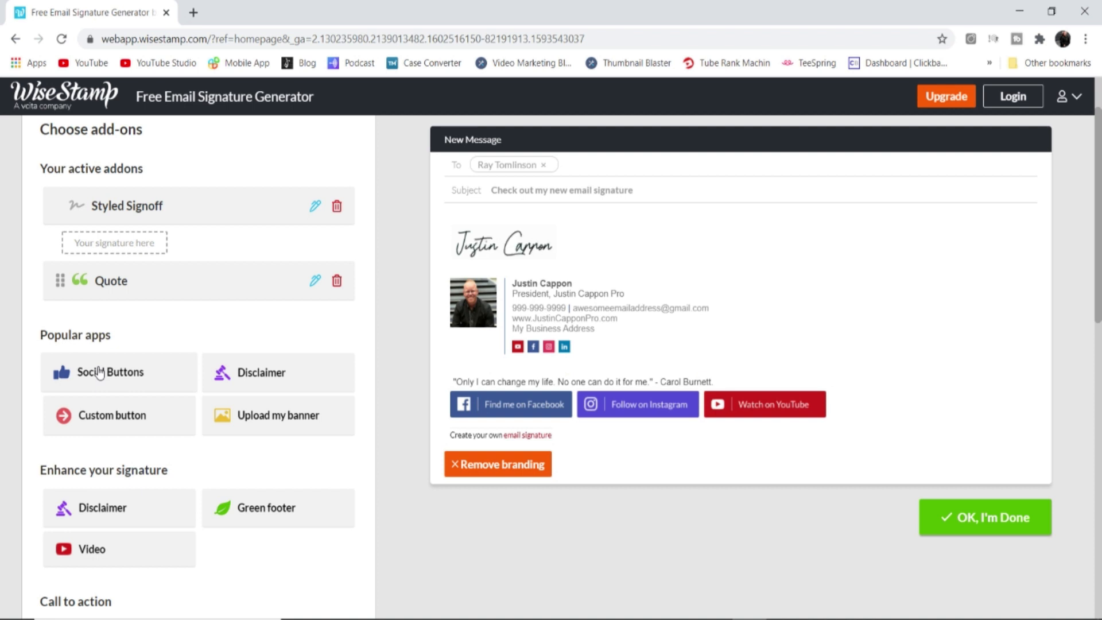
pyautogui.click(250, 378)
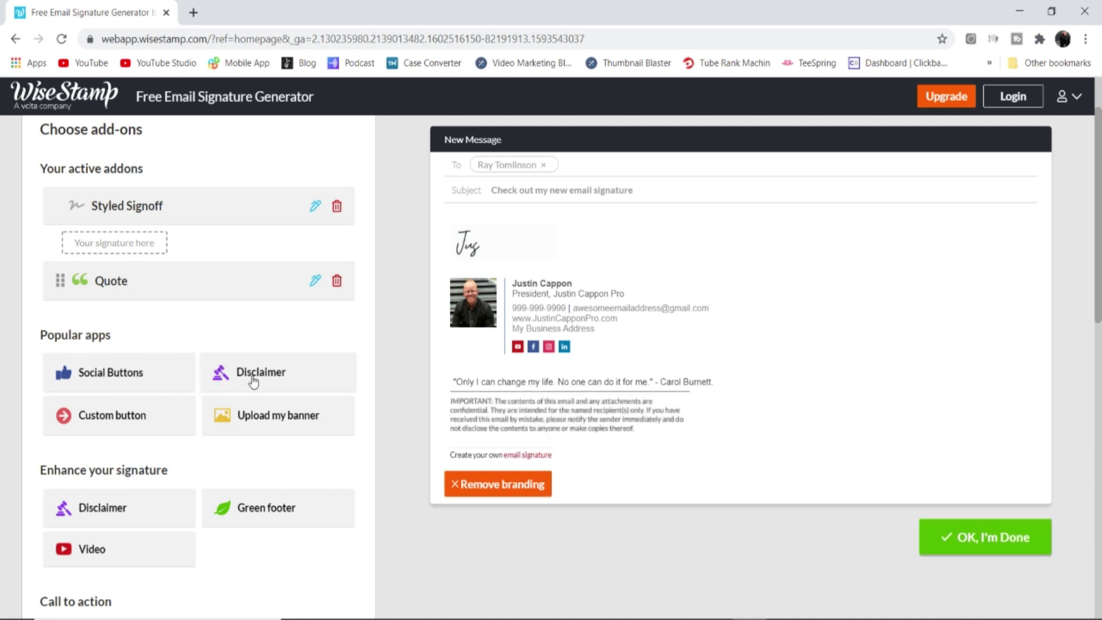
pyautogui.click(262, 423)
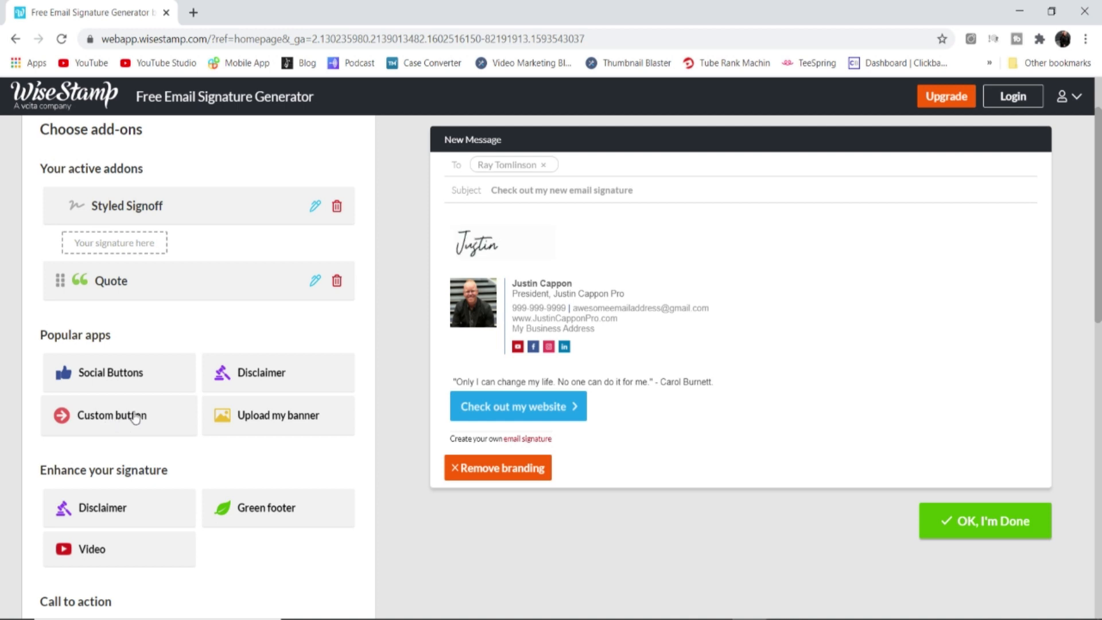
pyautogui.scroll(-1, 233, 479)
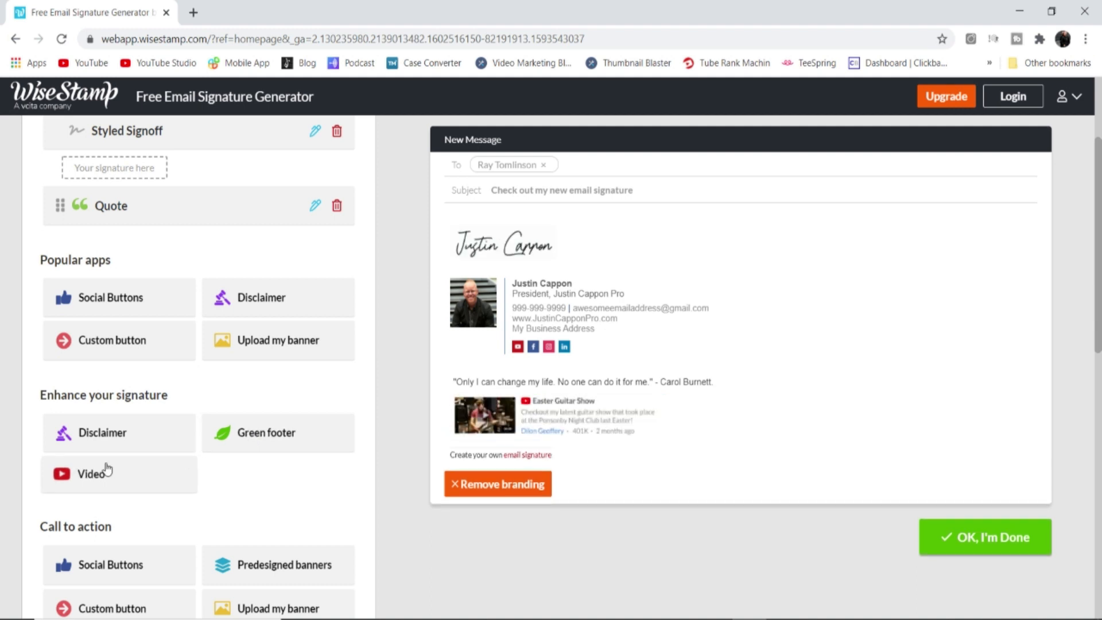
pyautogui.scroll(-2, 107, 468)
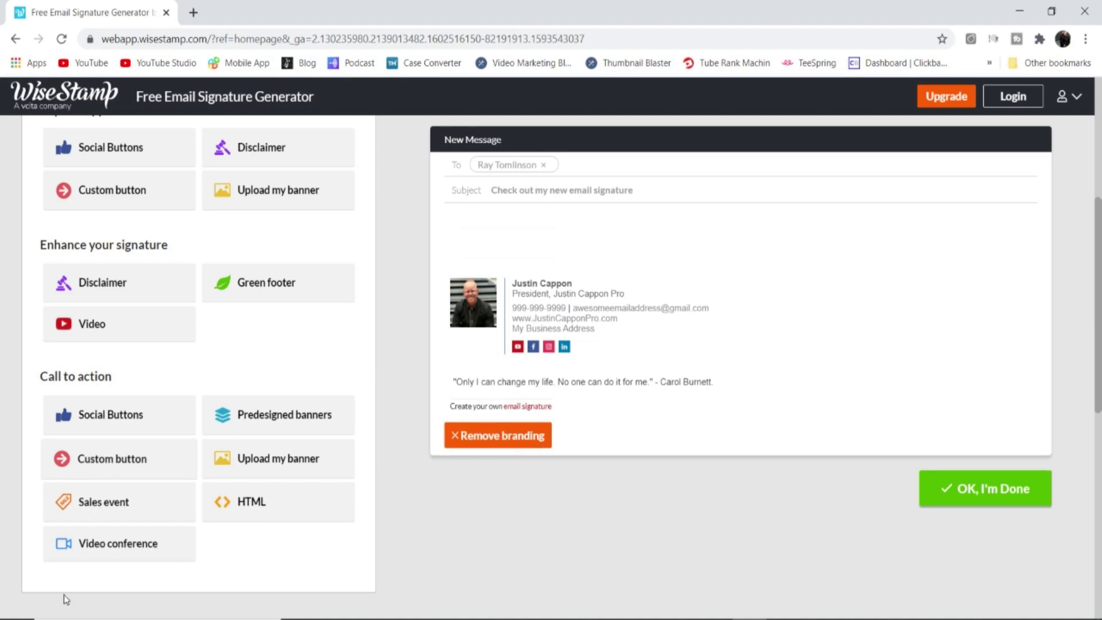
pyautogui.click(100, 503)
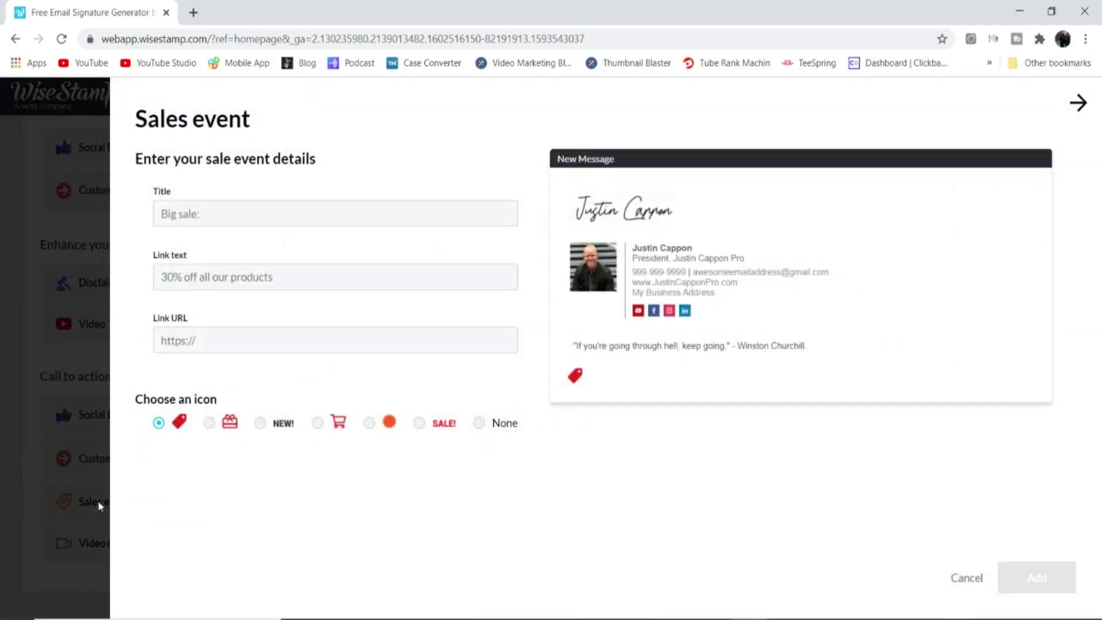
pyautogui.click(209, 423)
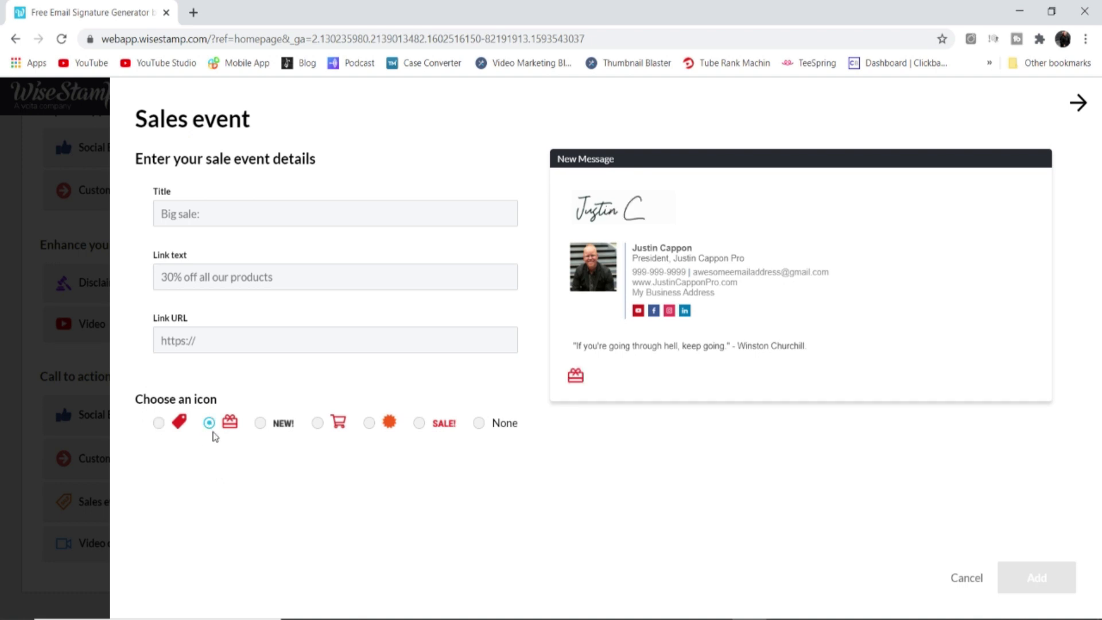
pyautogui.click(260, 423)
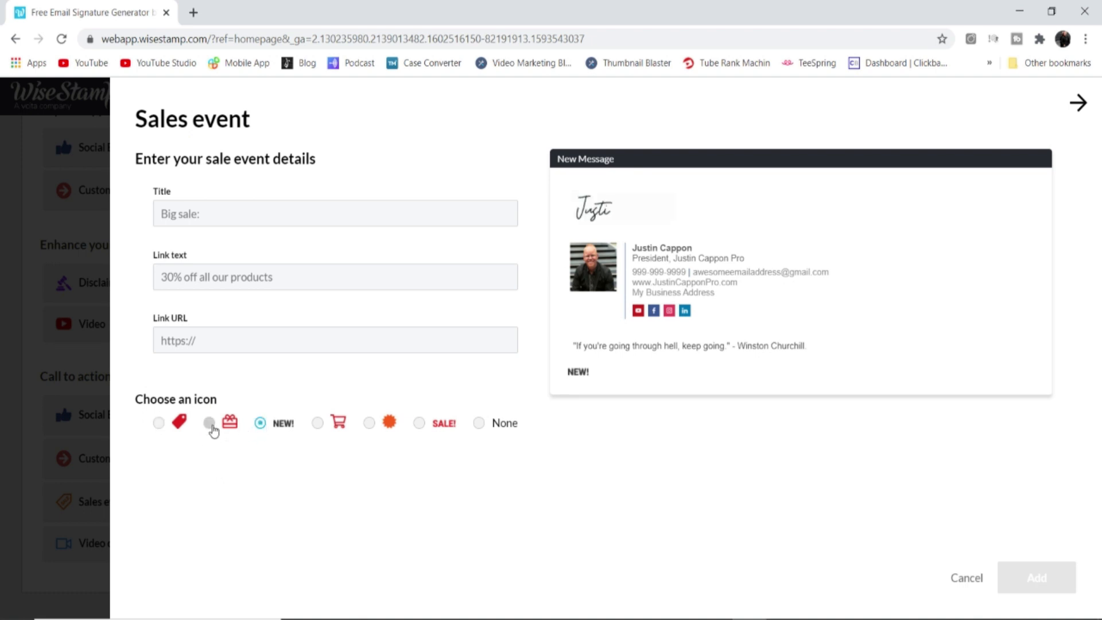
pyautogui.click(158, 423)
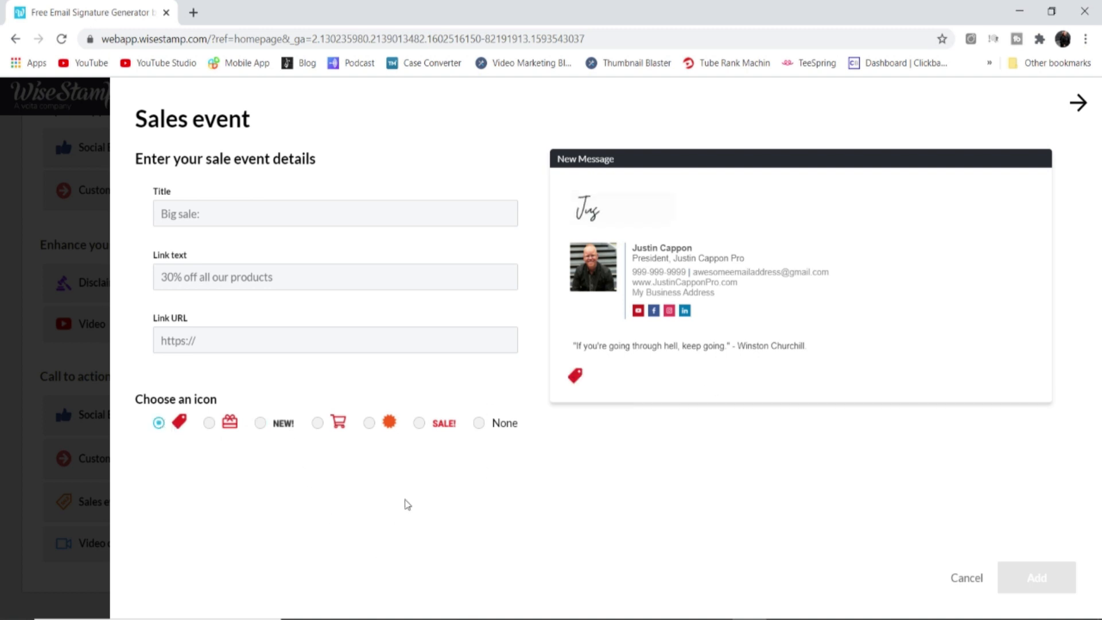
pyautogui.click(419, 425)
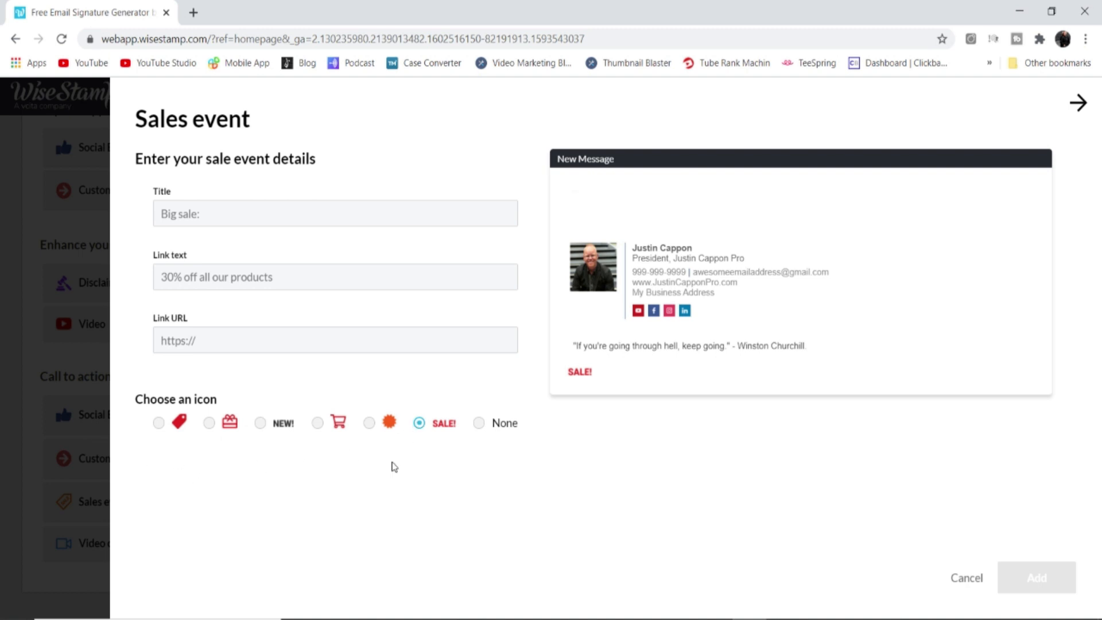
pyautogui.click(207, 211)
pyautogui.click(333, 511)
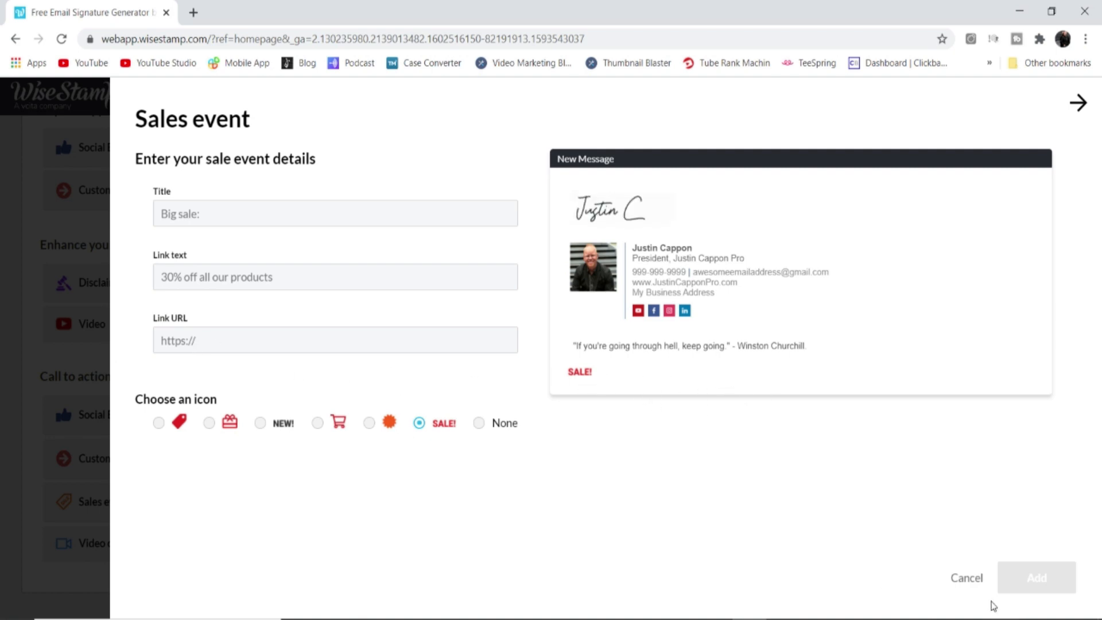
pyautogui.click(966, 578)
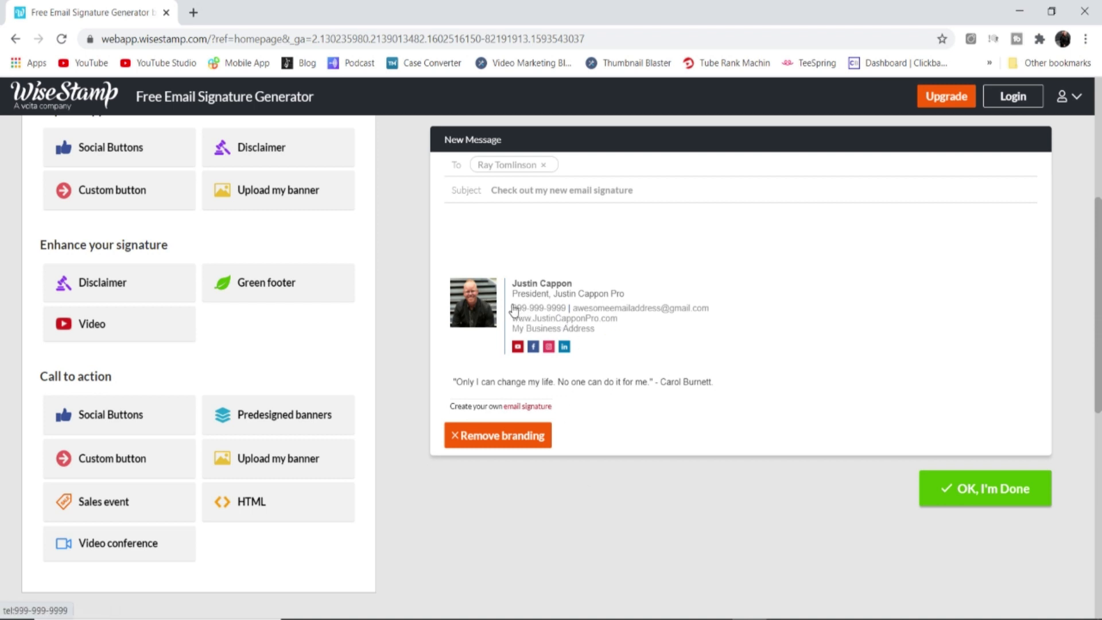
# Mark the signature design finished with OK, I'm Done
pyautogui.click(967, 491)
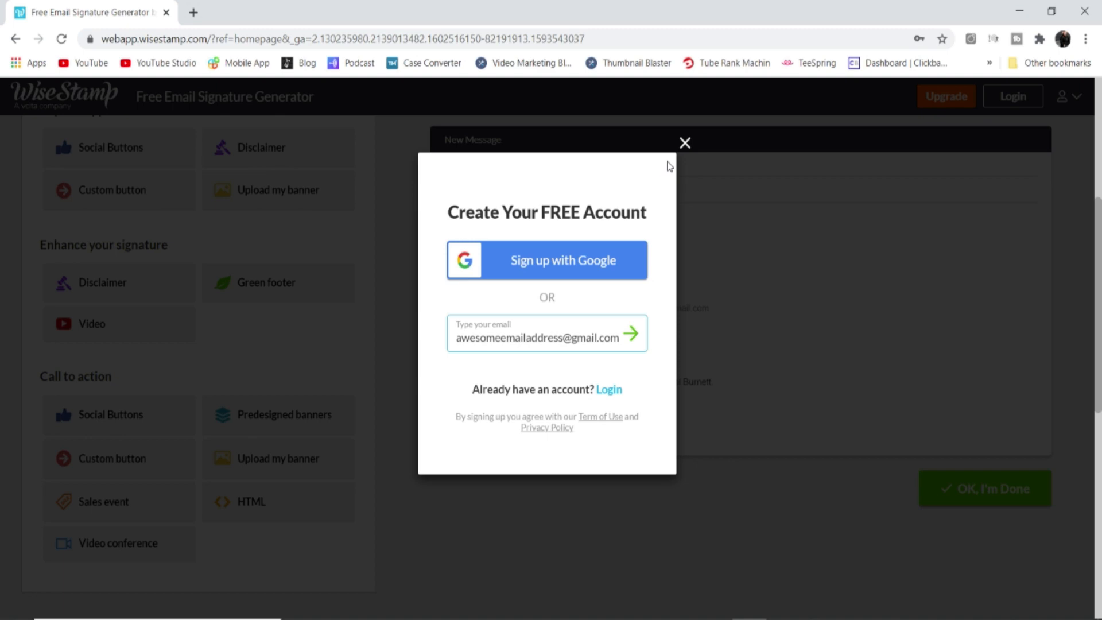
# Close the free-account sign-up dialog and return to the signature's Social settings
pyautogui.click(685, 143)
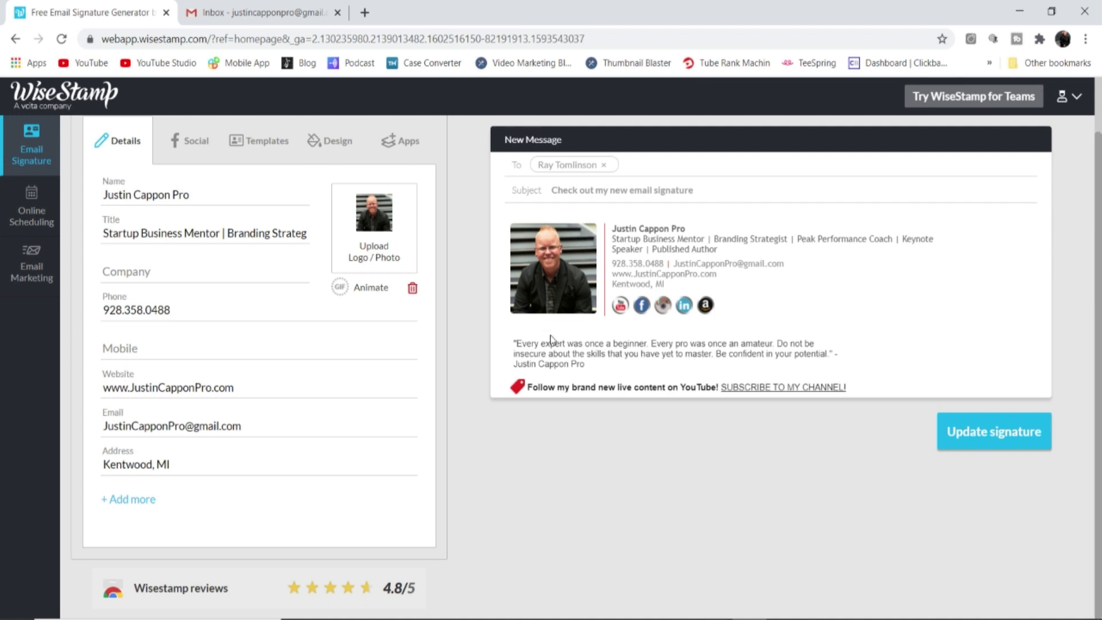
pyautogui.click(195, 140)
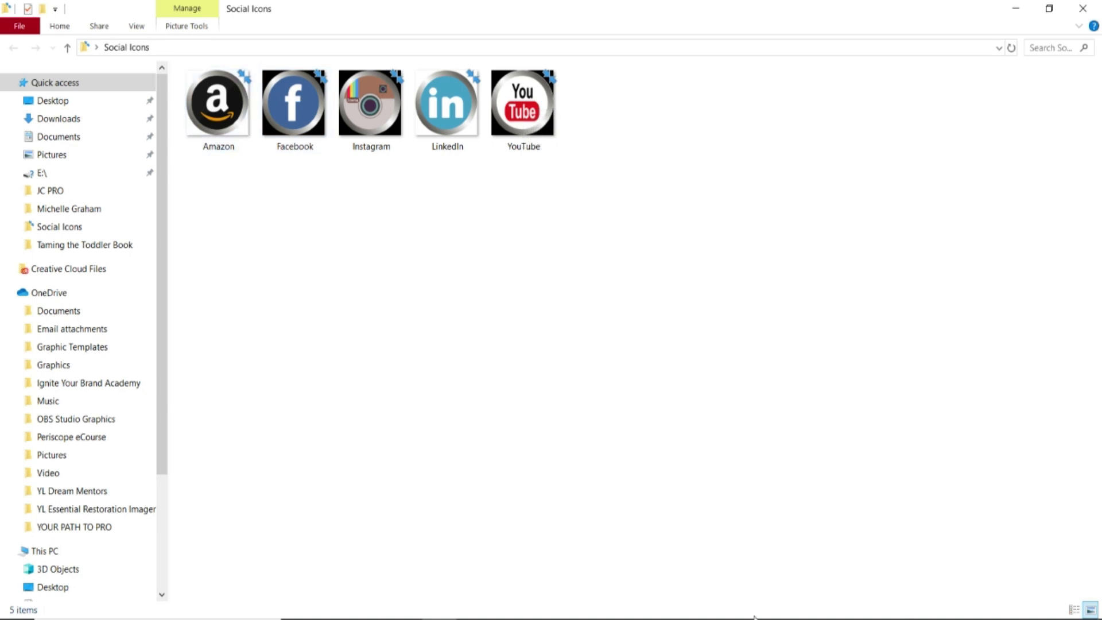
# Bring the WiseStamp signature editor in Chrome back in front of File Explorer
pyautogui.click(440, 618)
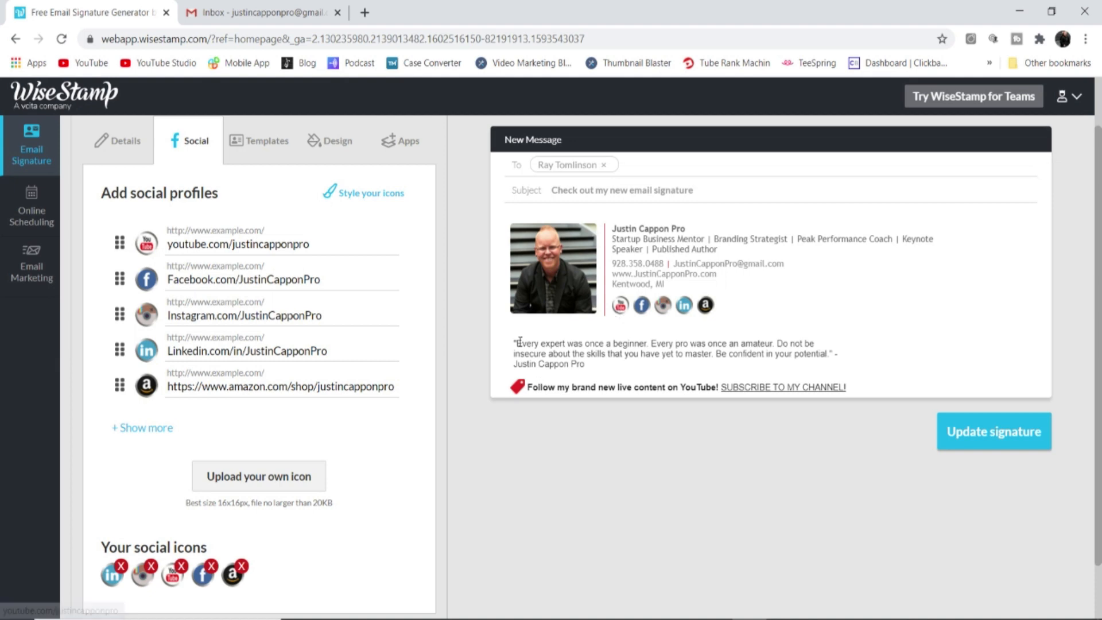
# Clear the preview text highlight and browse the template list, leaving Classic selected
pyautogui.moveTo(513, 342); pyautogui.dragTo(666, 386)
pyautogui.click(594, 477)
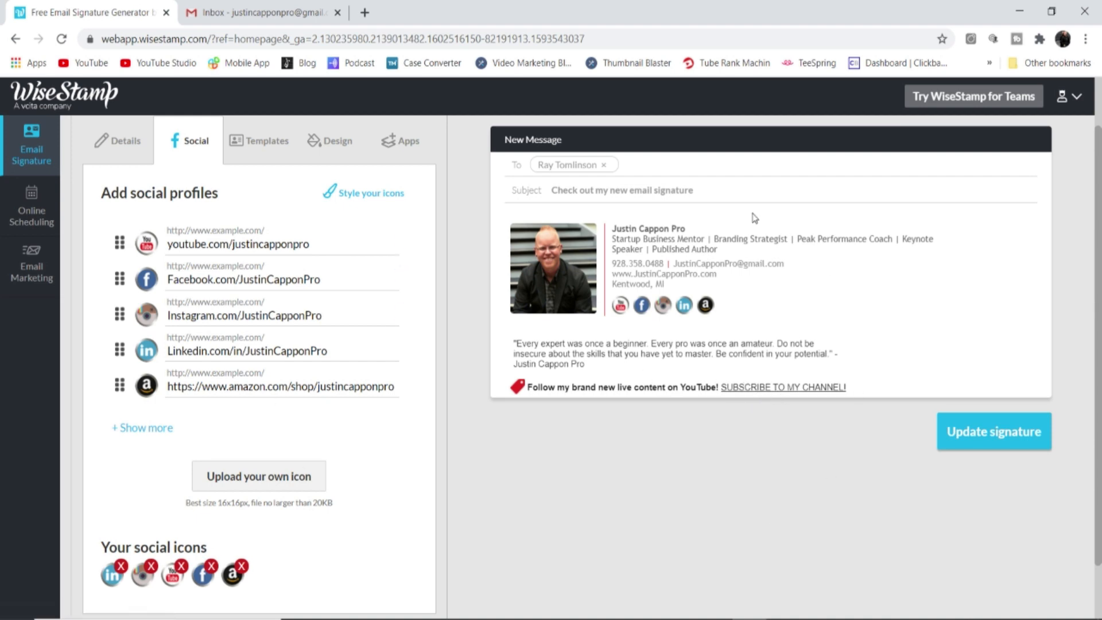
pyautogui.click(262, 147)
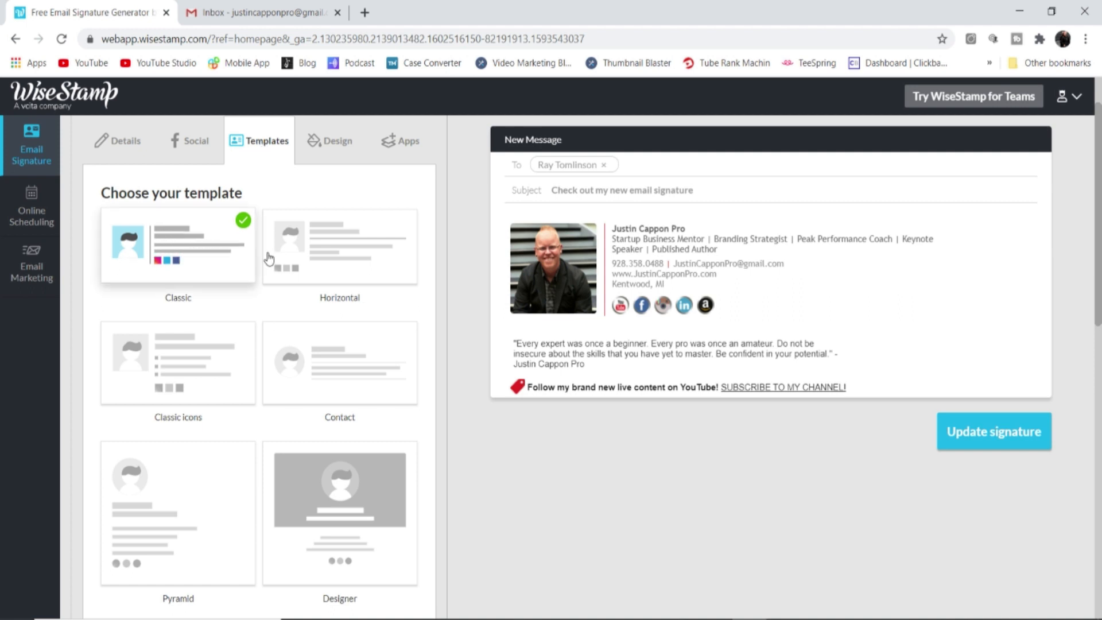
pyautogui.scroll(-6, 222, 484)
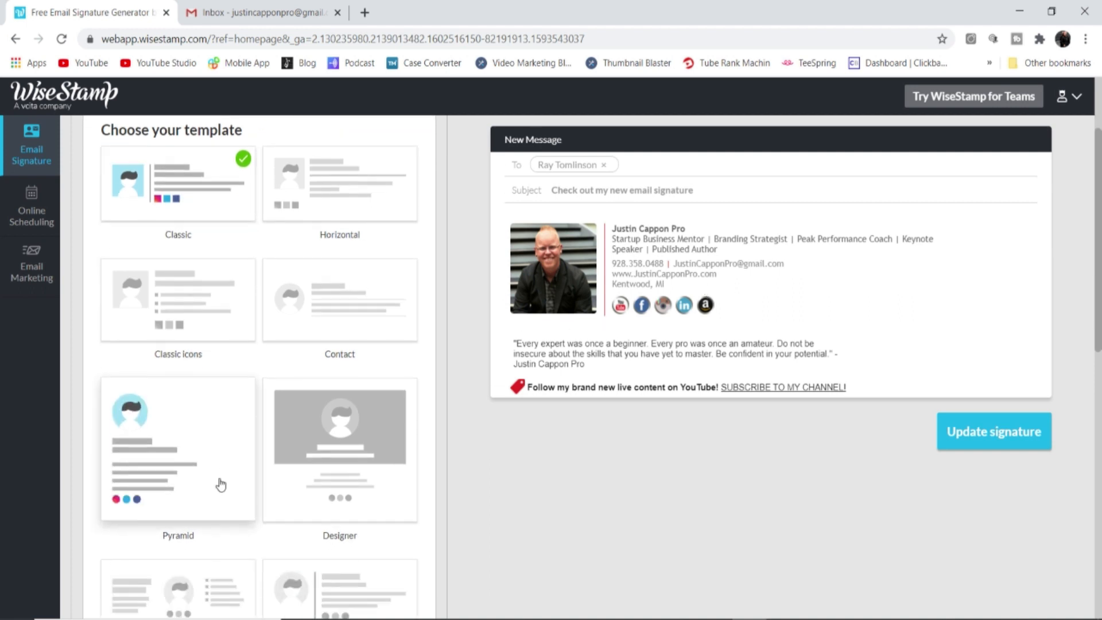
pyautogui.scroll(3, 229, 448)
pyautogui.scroll(-8, 229, 449)
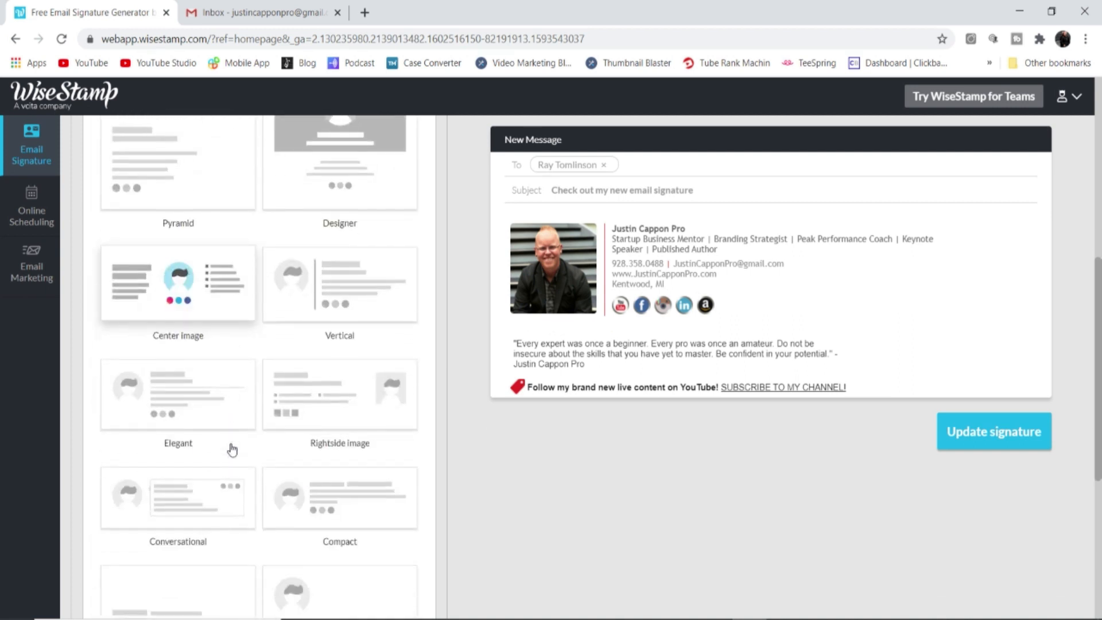
pyautogui.scroll(-1, 232, 446)
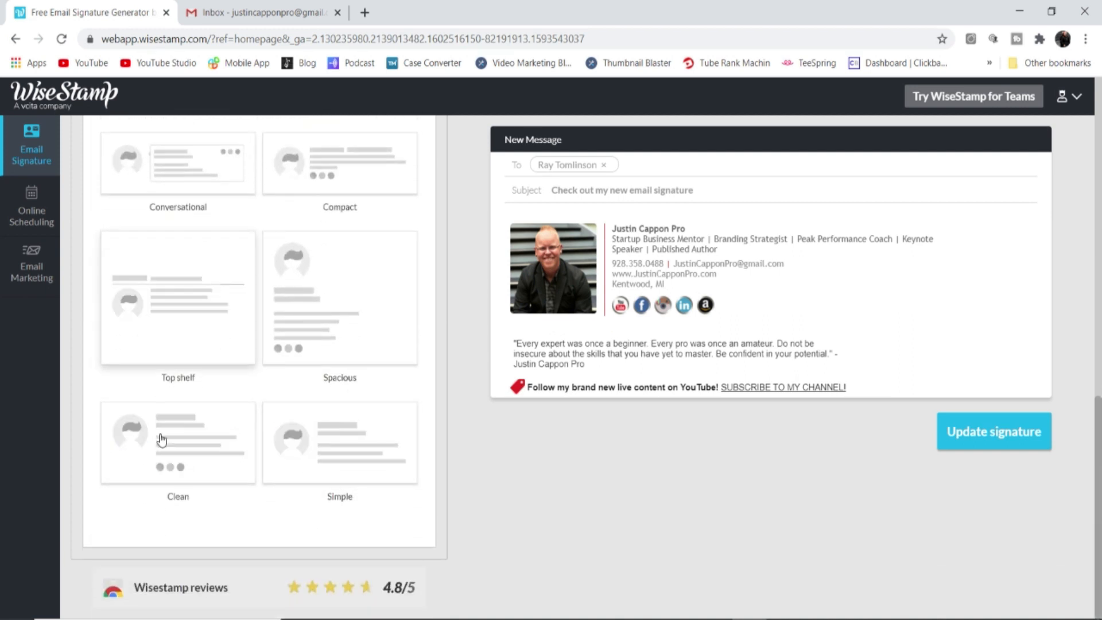
pyautogui.scroll(10, 296, 323)
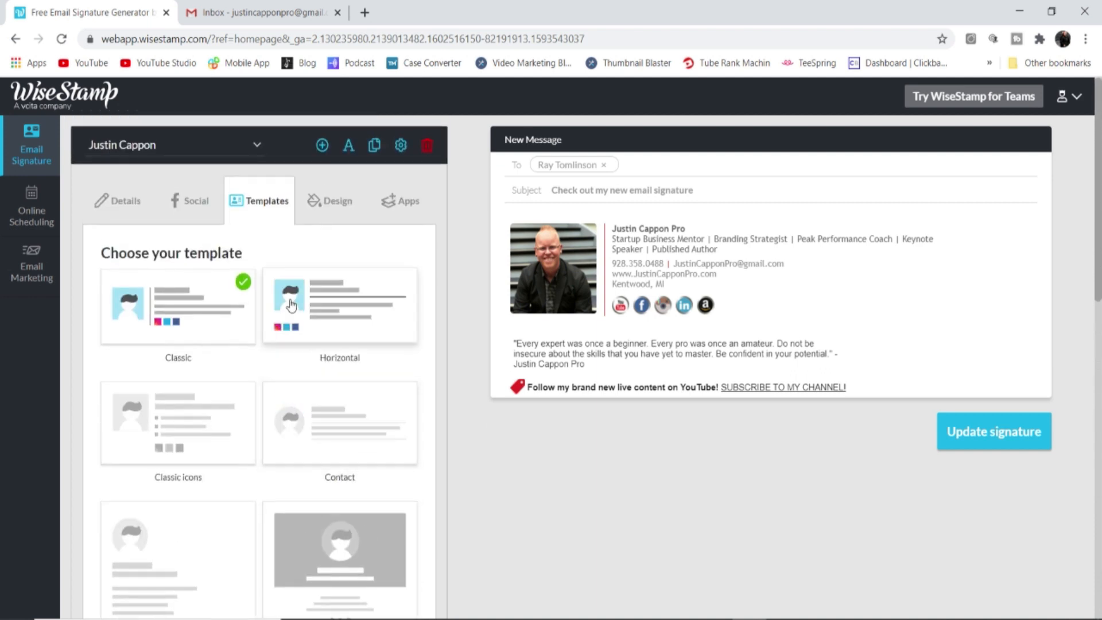
# Keep Trebuchet MS as the signature font and set the template colour to red
pyautogui.click(331, 201)
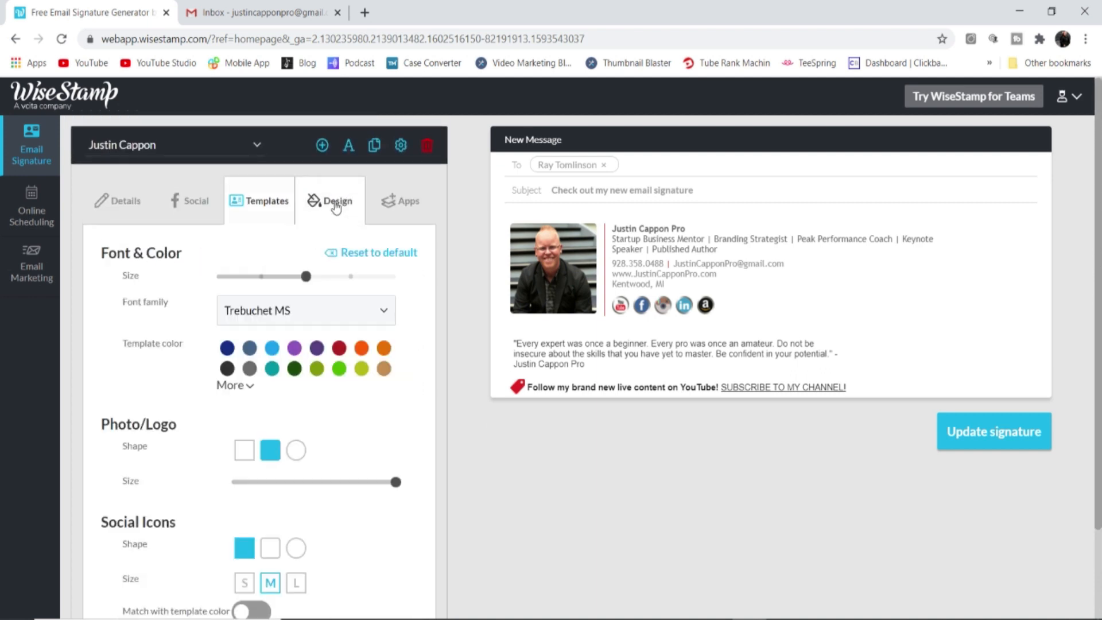
pyautogui.click(309, 316)
pyautogui.click(427, 408)
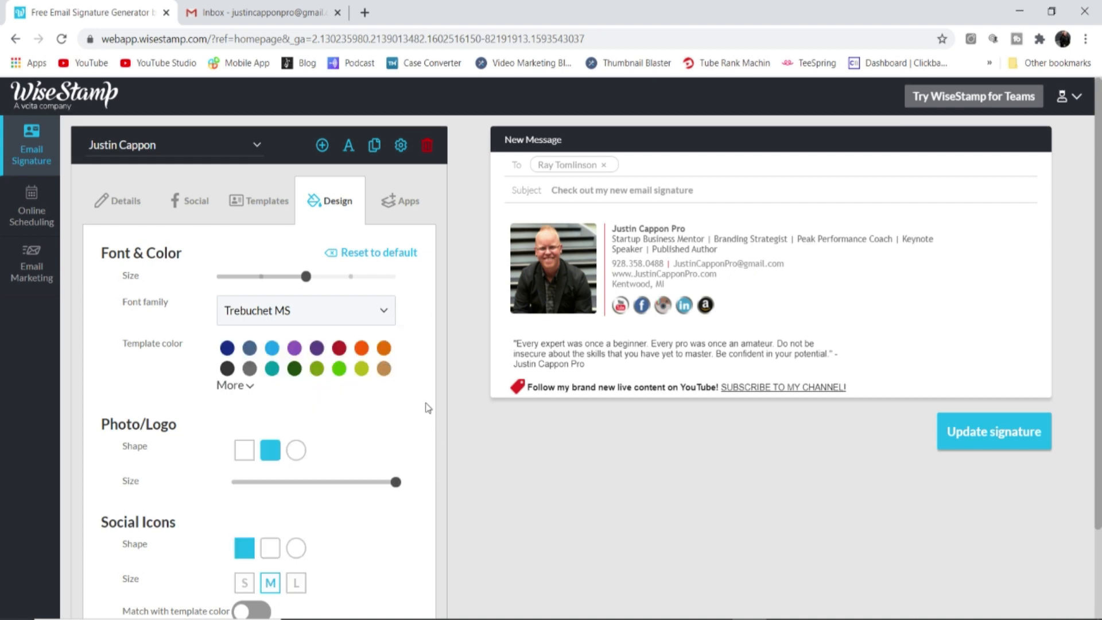
pyautogui.click(339, 348)
# Make the signature photo a rounded square rather than a circle and adjust its size
pyautogui.click(296, 452)
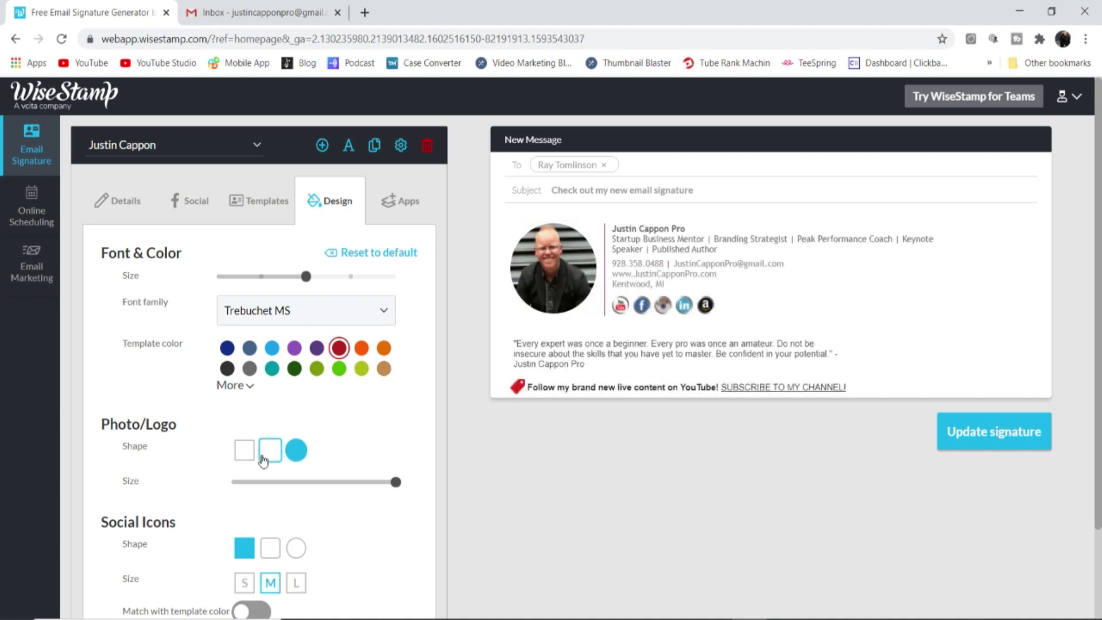
pyautogui.click(273, 453)
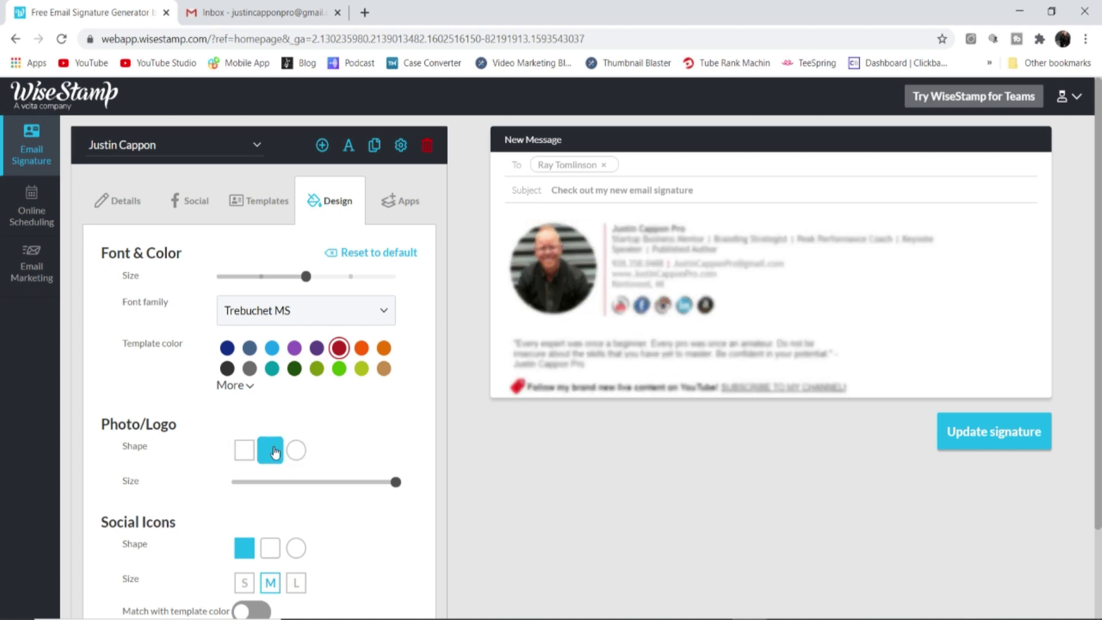
pyautogui.moveTo(395, 485)
pyautogui.mouseDown()
pyautogui.moveTo(331, 487)
pyautogui.moveTo(402, 485)
pyautogui.mouseUp()
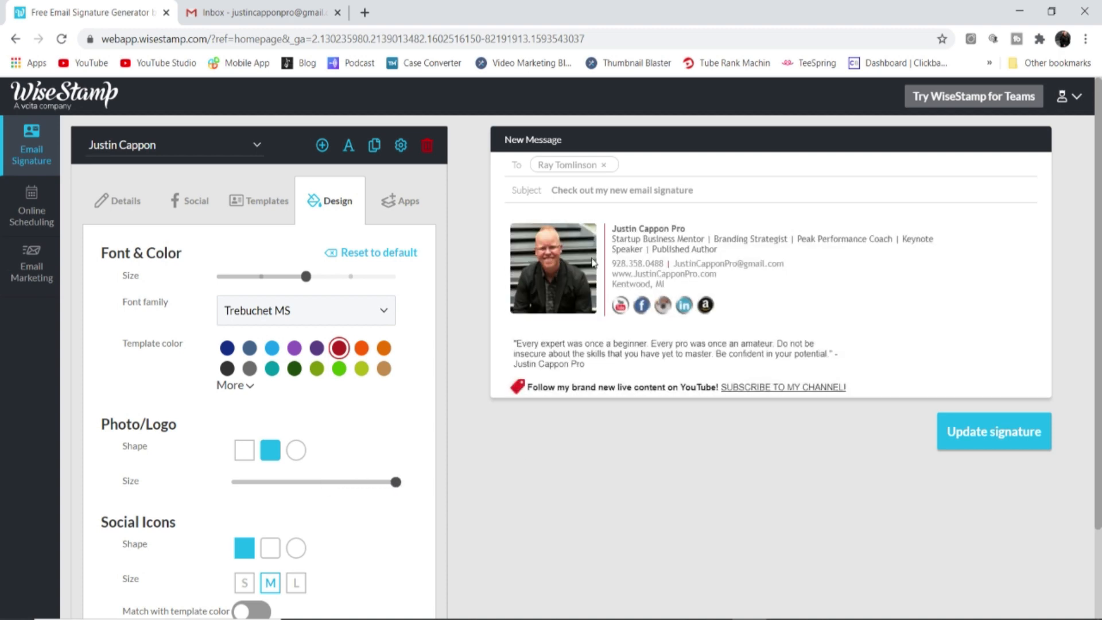
# Keep the social icons medium-sized with Match with template color off, preserving their own colours
pyautogui.scroll(-2, 345, 465)
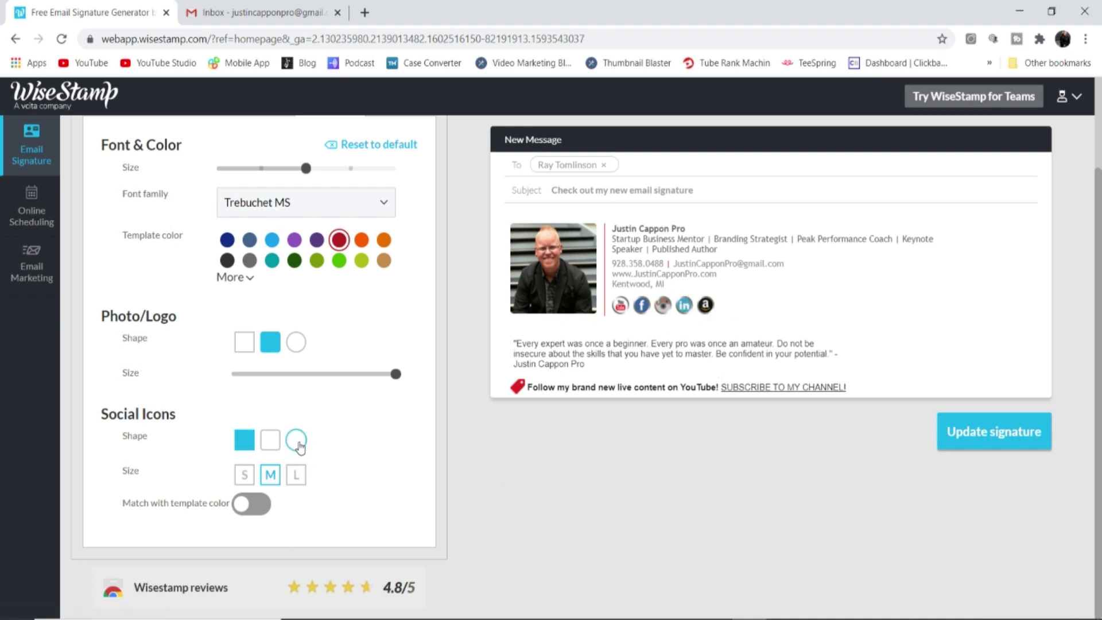
pyautogui.click(245, 477)
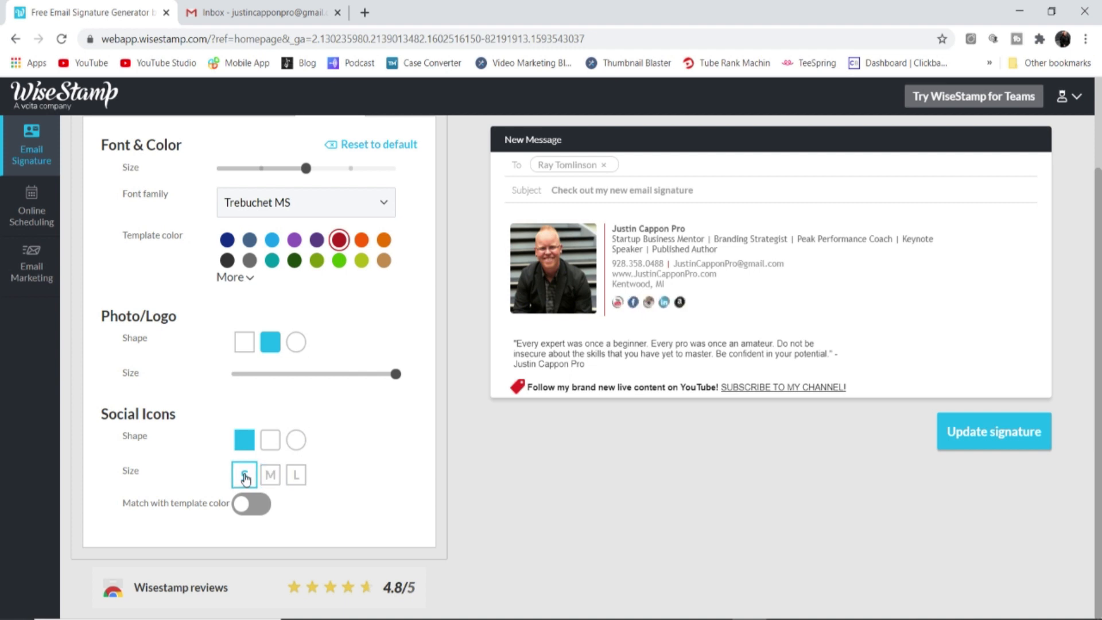
pyautogui.click(269, 477)
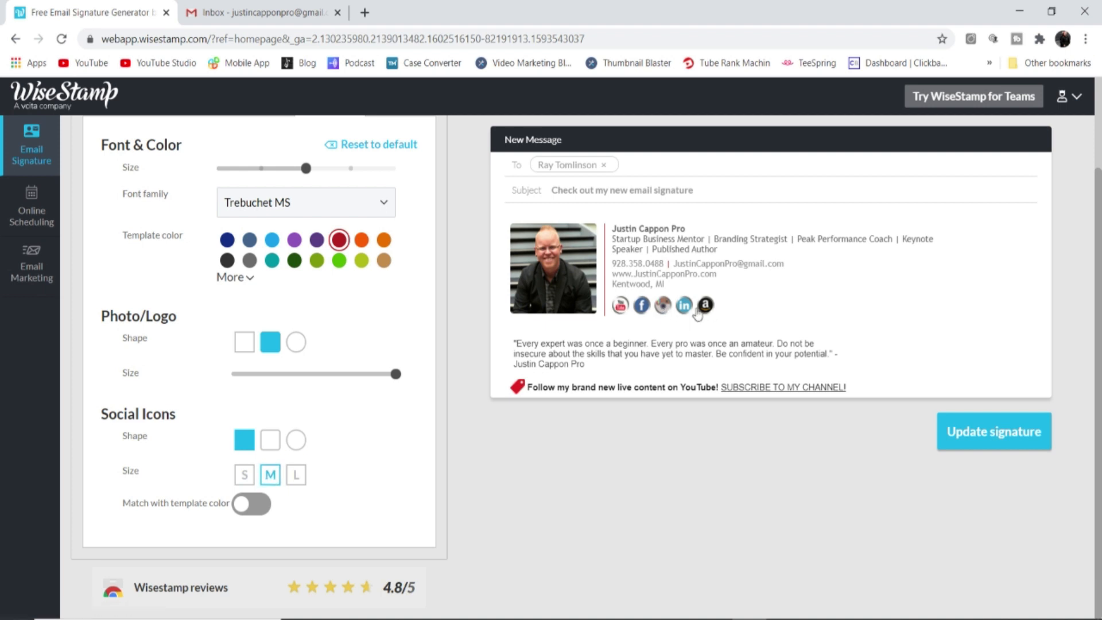
pyautogui.click(247, 513)
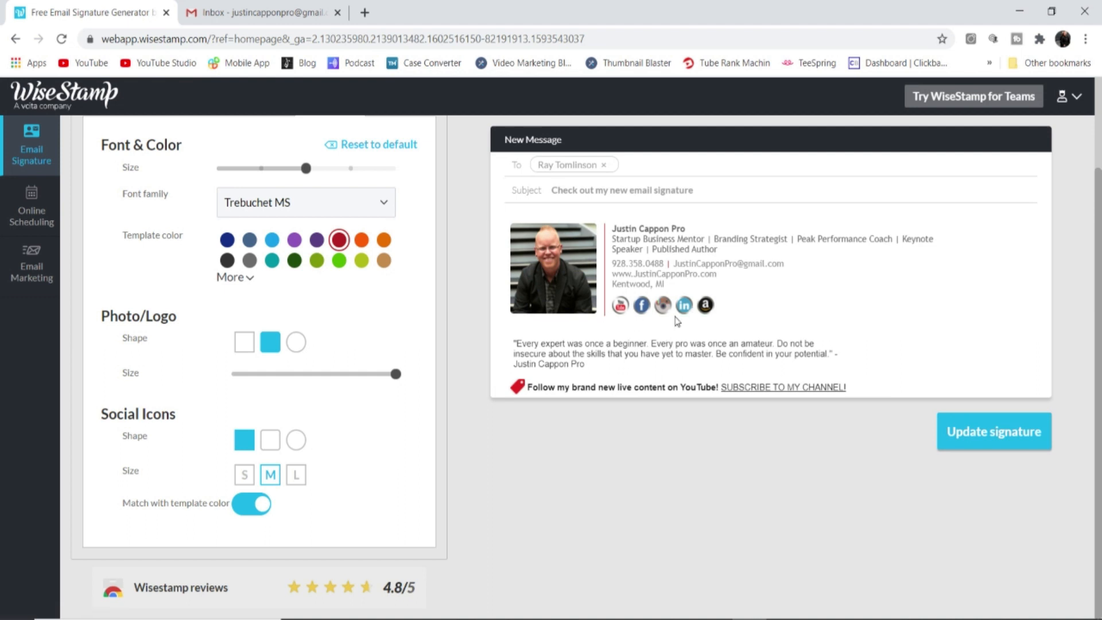
pyautogui.click(258, 504)
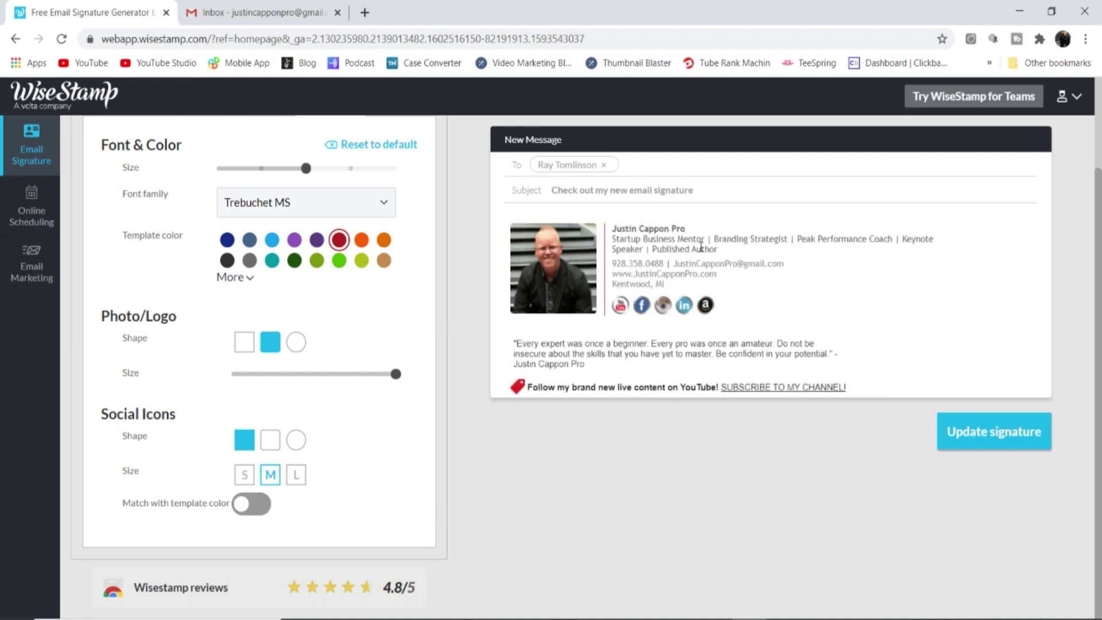
pyautogui.scroll(2, 351, 150)
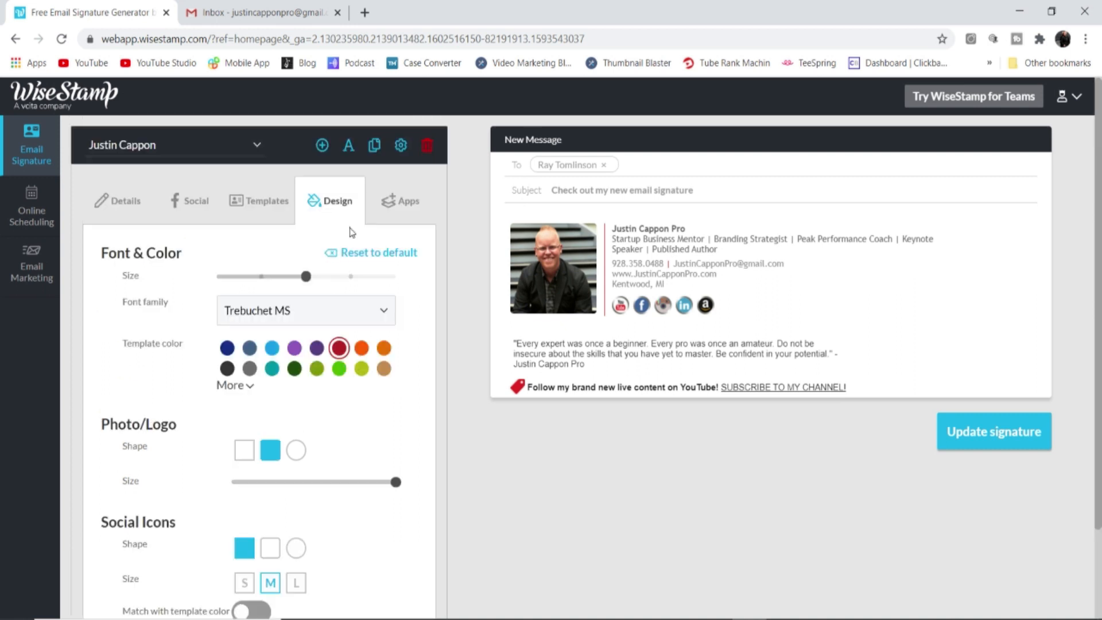
# Review the Quote add-on's text and save it
pyautogui.click(395, 202)
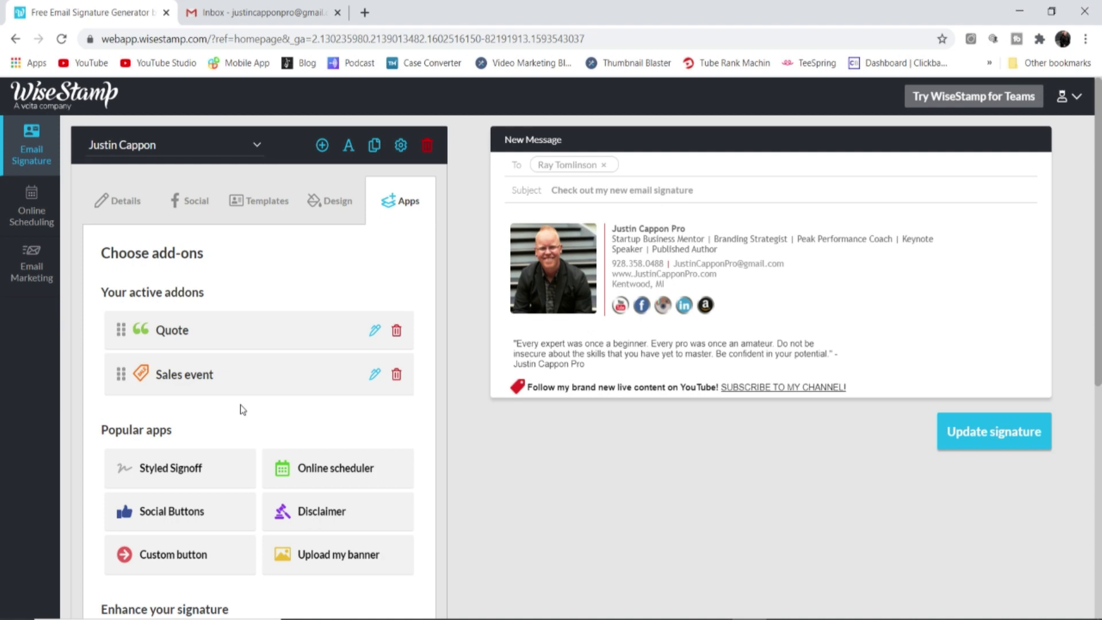
pyautogui.click(376, 332)
pyautogui.moveTo(369, 379)
pyautogui.mouseDown()
pyautogui.moveTo(215, 354)
pyautogui.moveTo(131, 316)
pyautogui.mouseUp()
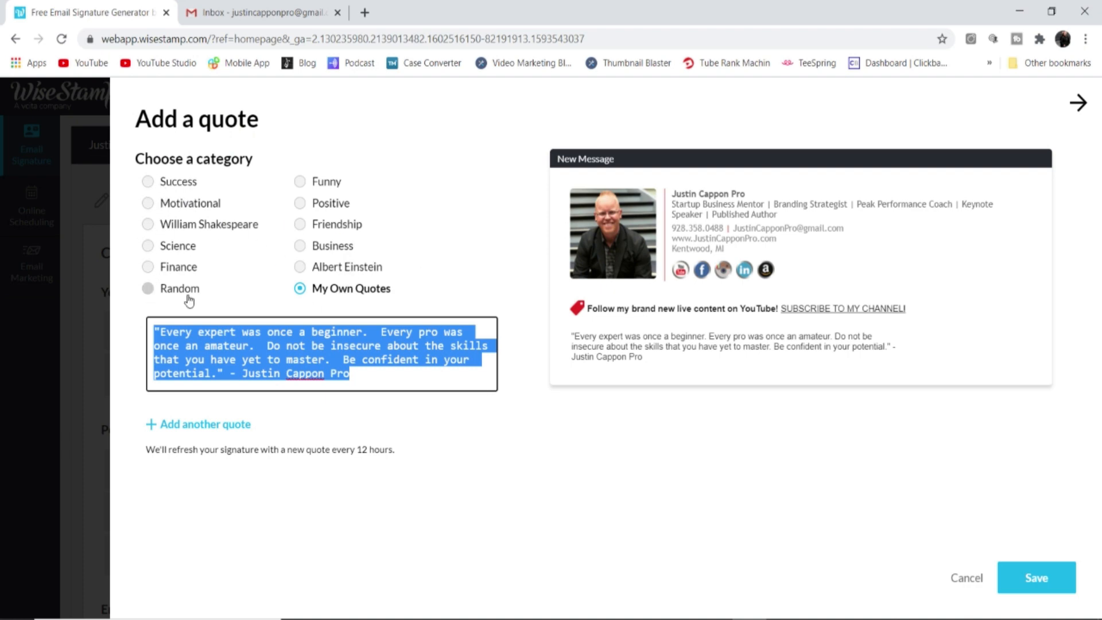
pyautogui.click(1027, 579)
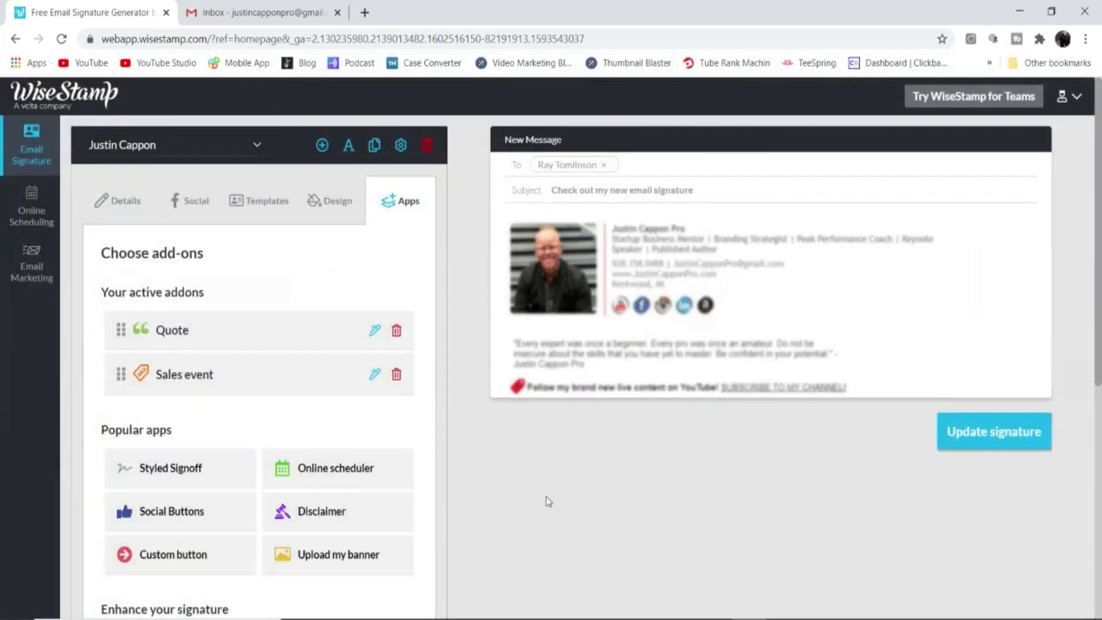
# Save the Sales event with its SUBSCRIBE TO MY CHANNEL! YouTube link, then update the signature
pyautogui.click(374, 374)
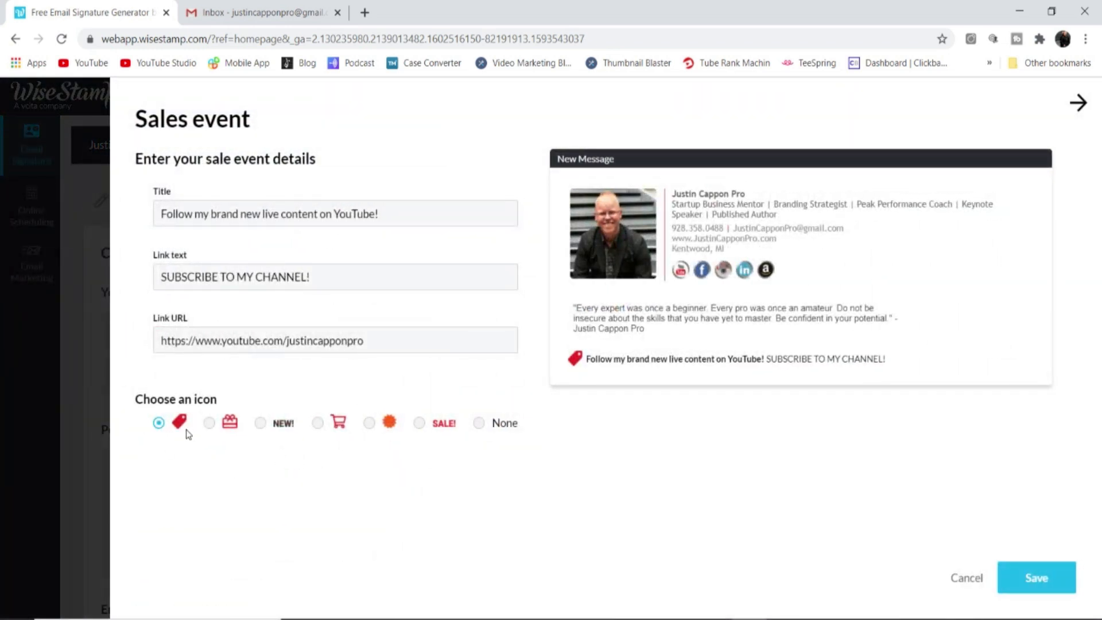
pyautogui.moveTo(394, 213); pyautogui.dragTo(141, 228)
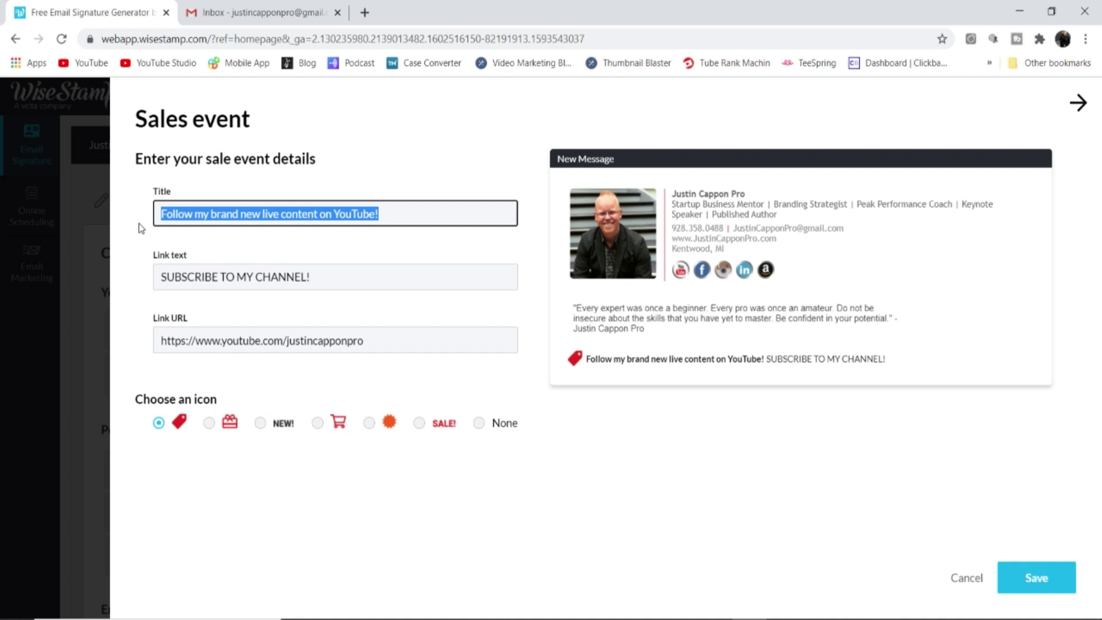
pyautogui.moveTo(318, 276); pyautogui.dragTo(154, 277)
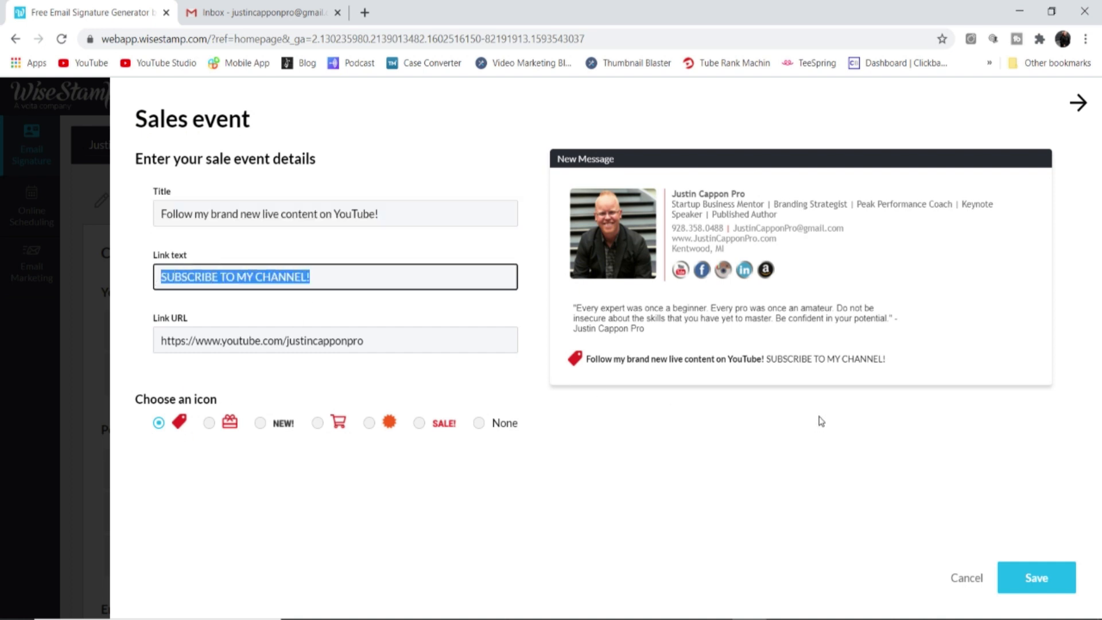
pyautogui.click(367, 340)
pyautogui.moveTo(367, 341); pyautogui.dragTo(147, 343)
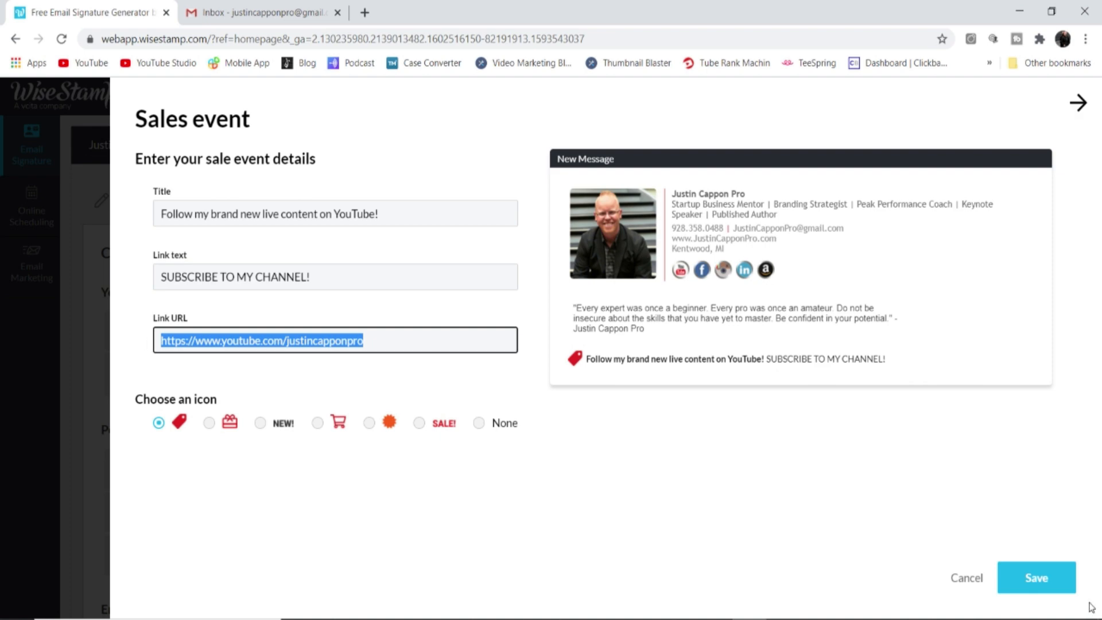
pyautogui.click(1036, 578)
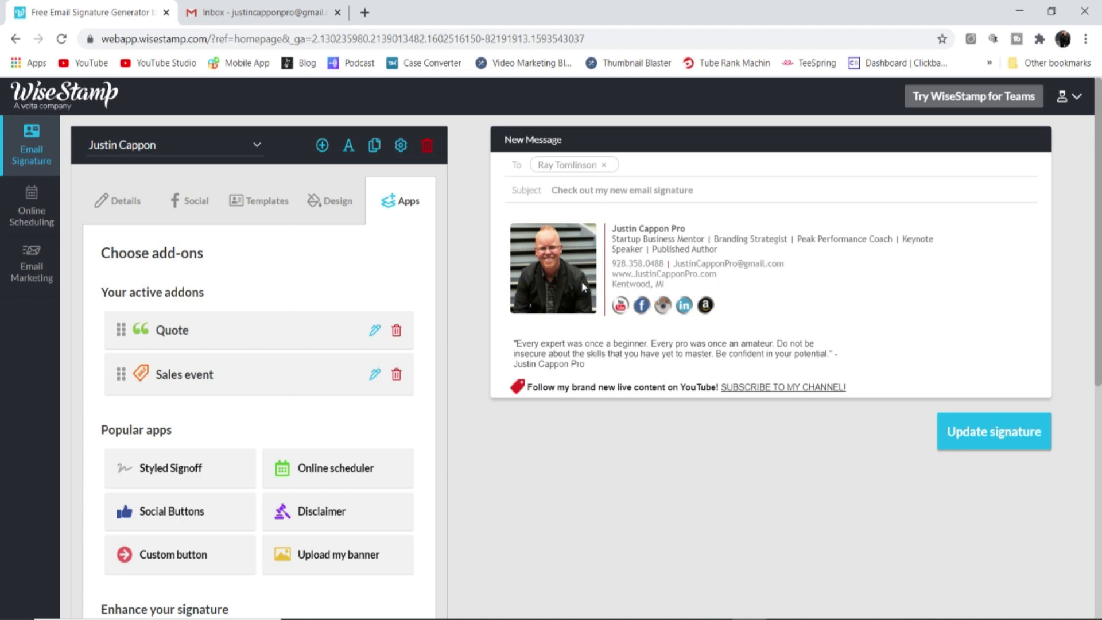
pyautogui.click(996, 436)
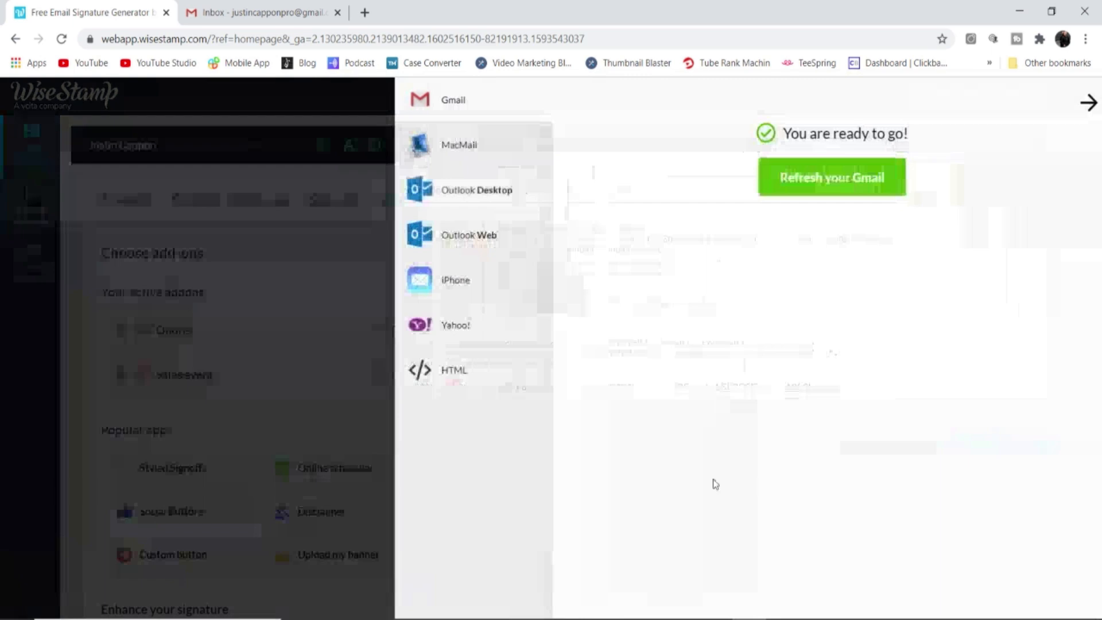
# Refresh Gmail, close the old inbox tab, and open a full-size new message to check the signature
pyautogui.click(820, 176)
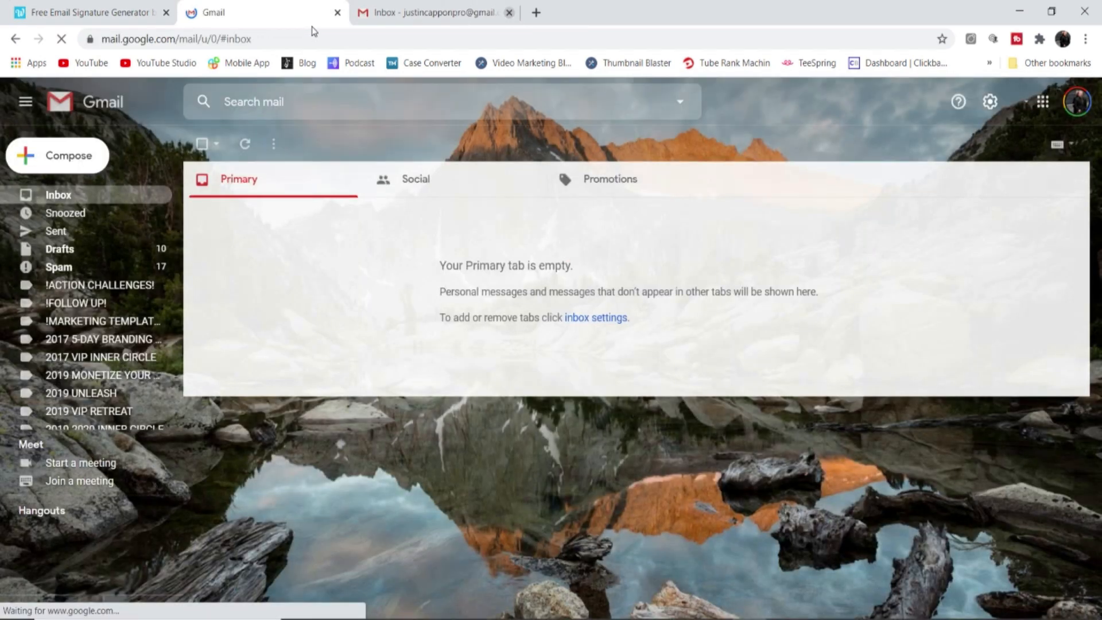
pyautogui.click(509, 13)
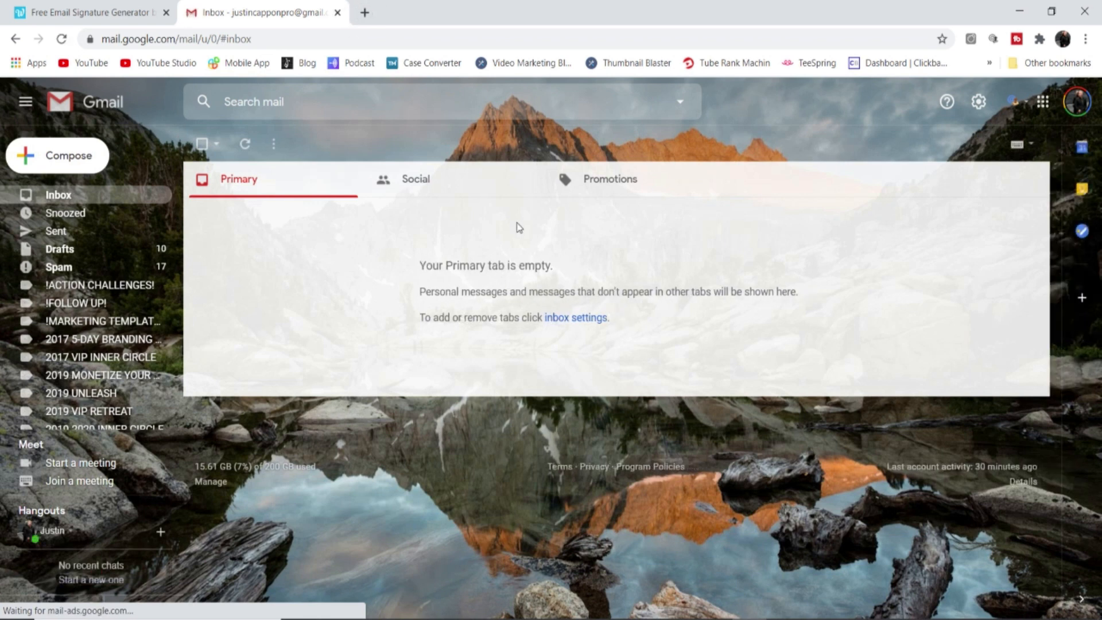
pyautogui.click(70, 163)
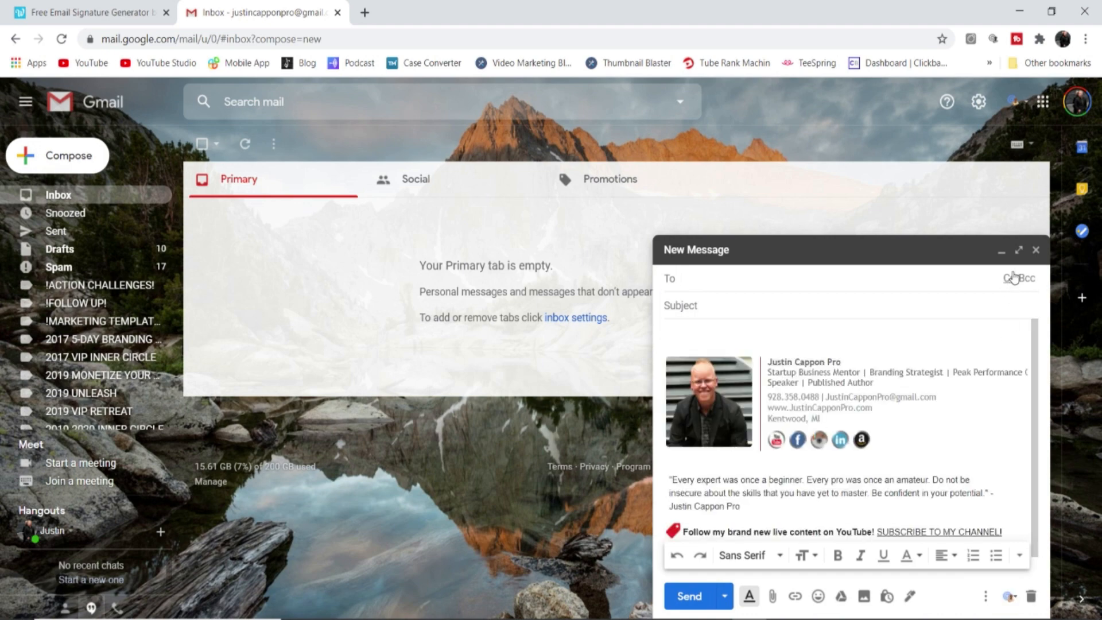
pyautogui.click(1019, 250)
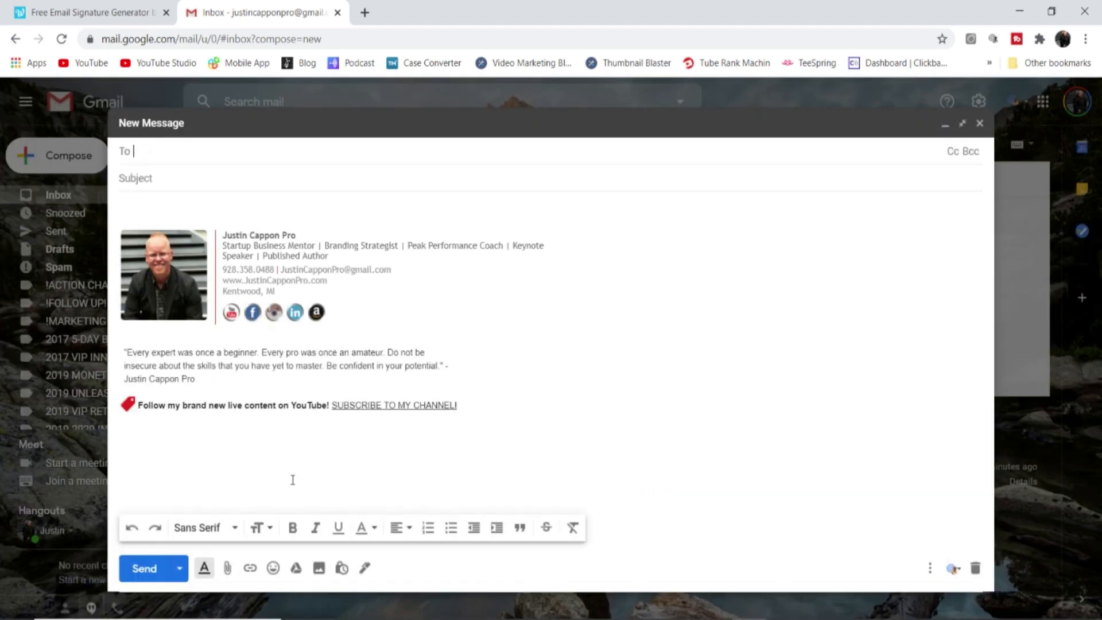
# Close the test message and return to WiseStamp via the extension's Edit your signature
pyautogui.click(979, 123)
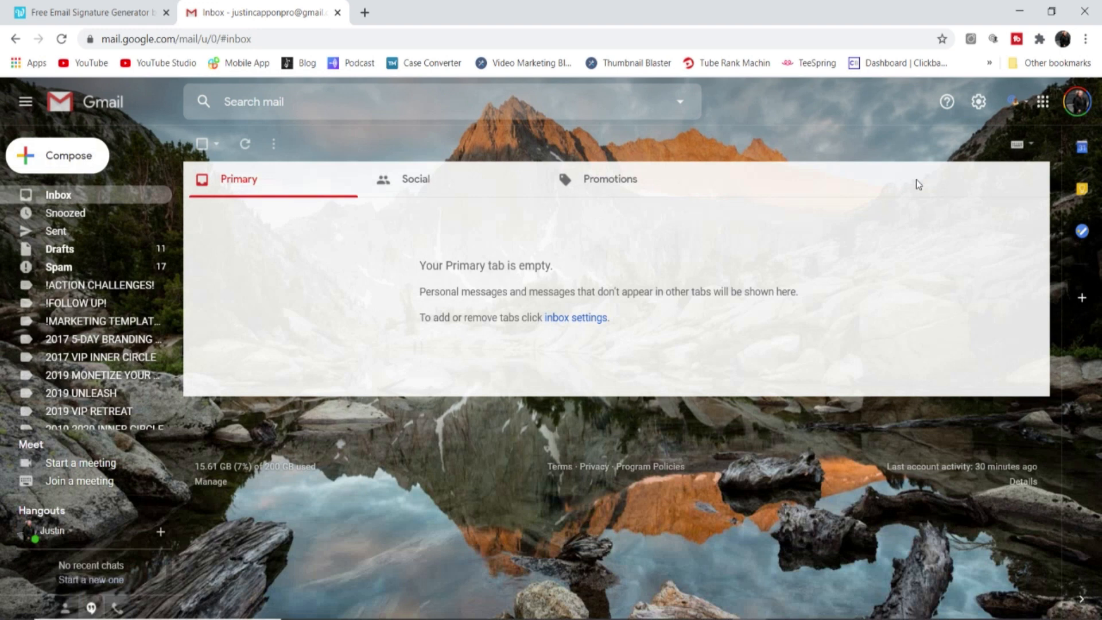
pyautogui.click(1014, 100)
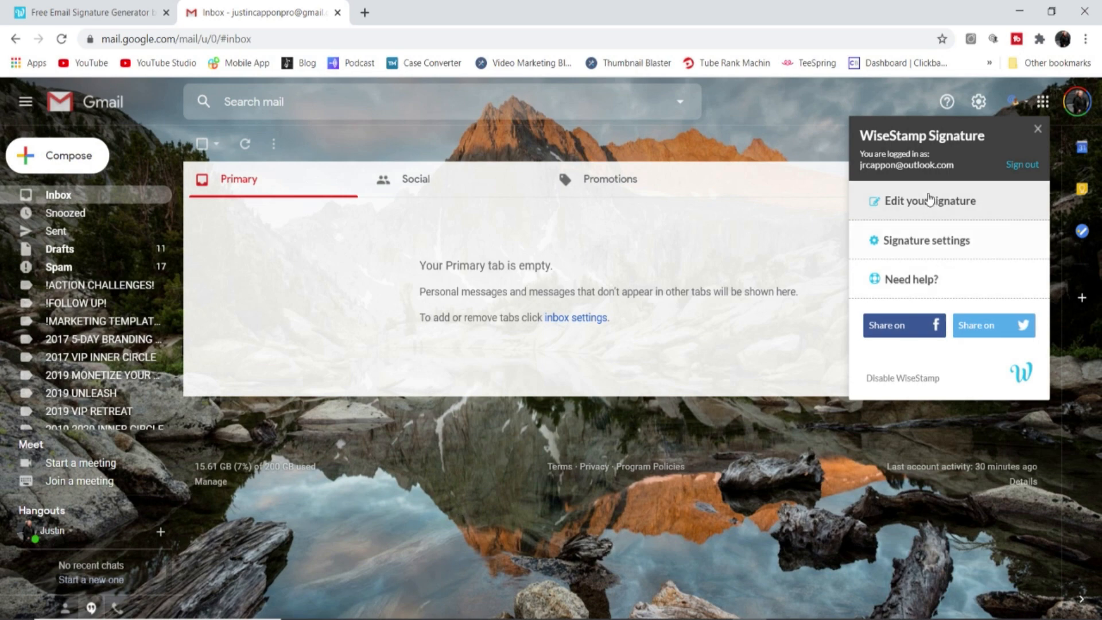
pyautogui.click(86, 12)
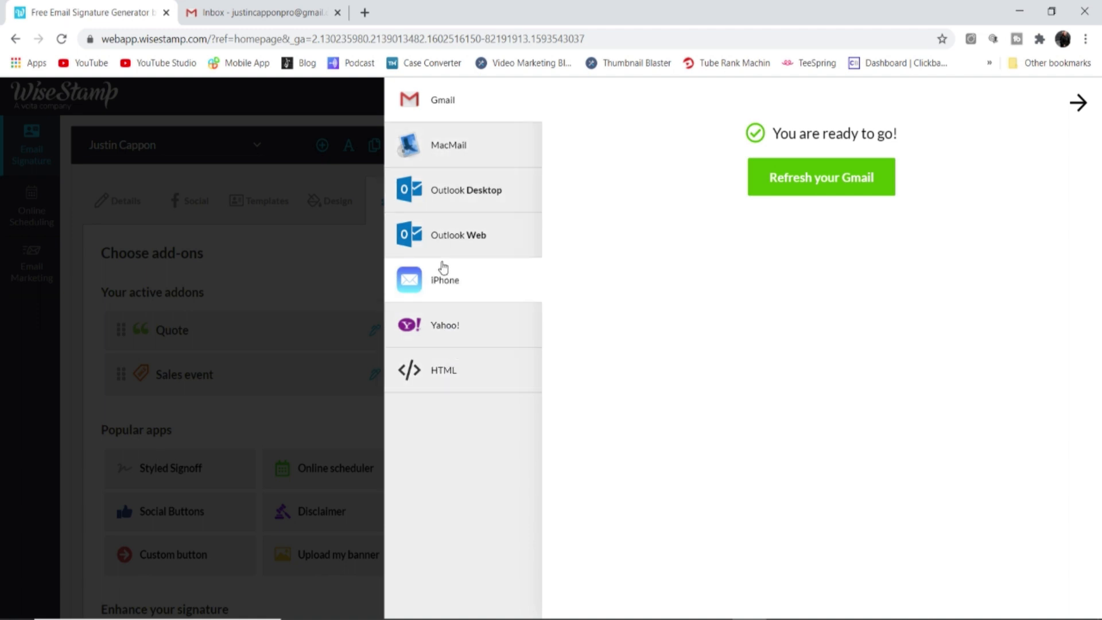
# Review the Outlook Desktop and Mac Mail install instructions, then go back to the Gmail status
pyautogui.click(452, 187)
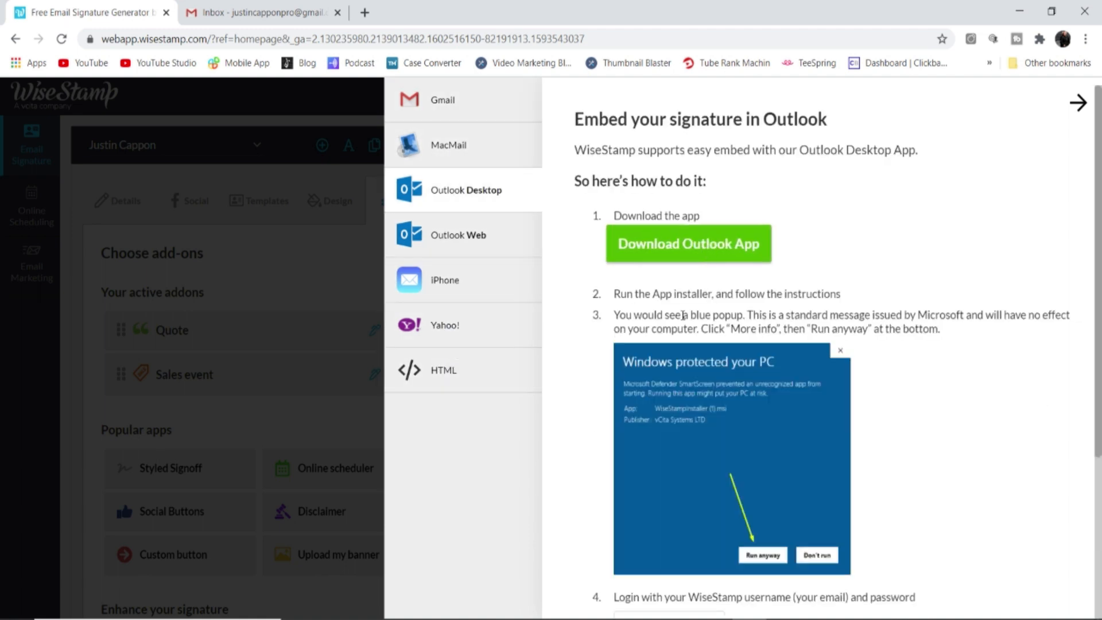
pyautogui.click(458, 147)
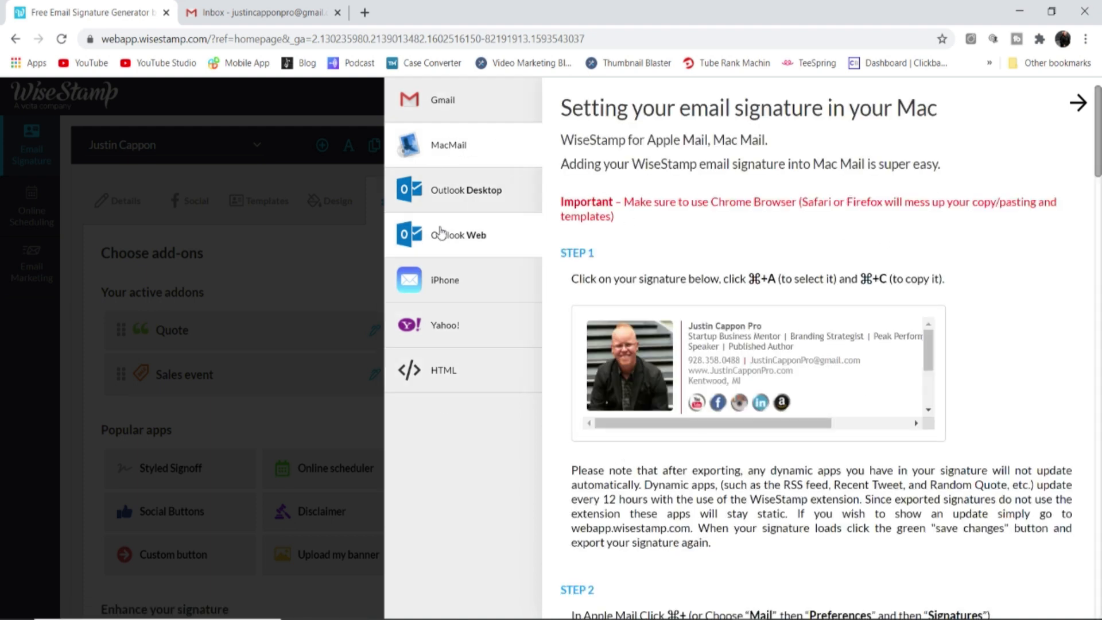
pyautogui.click(443, 105)
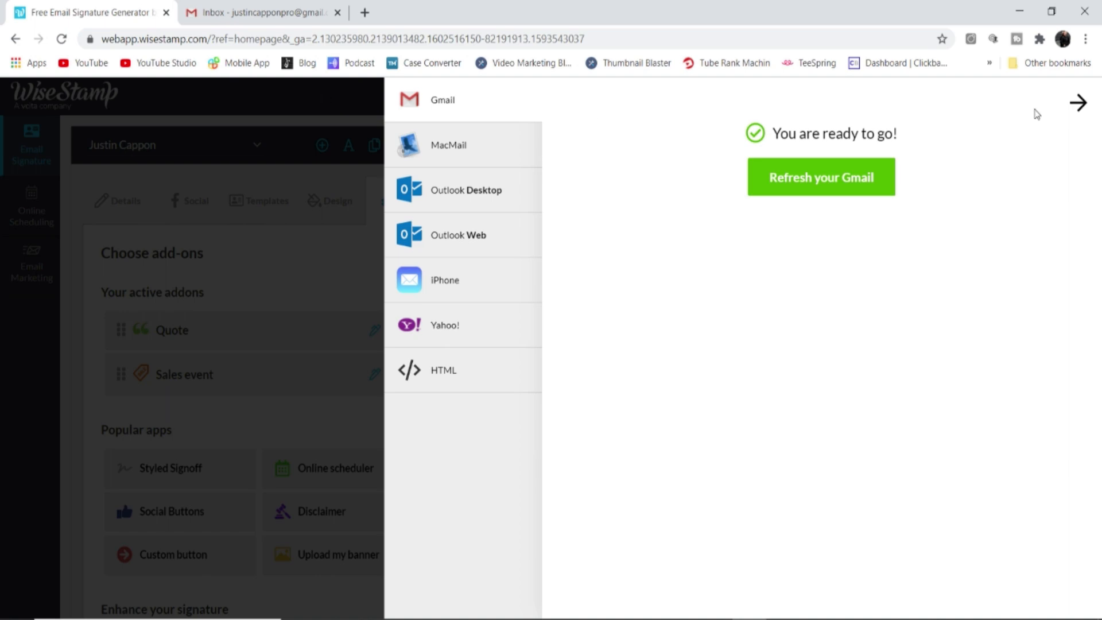
# Close the install options and look over the add-ons list with Quote and Sales event
pyautogui.click(1079, 104)
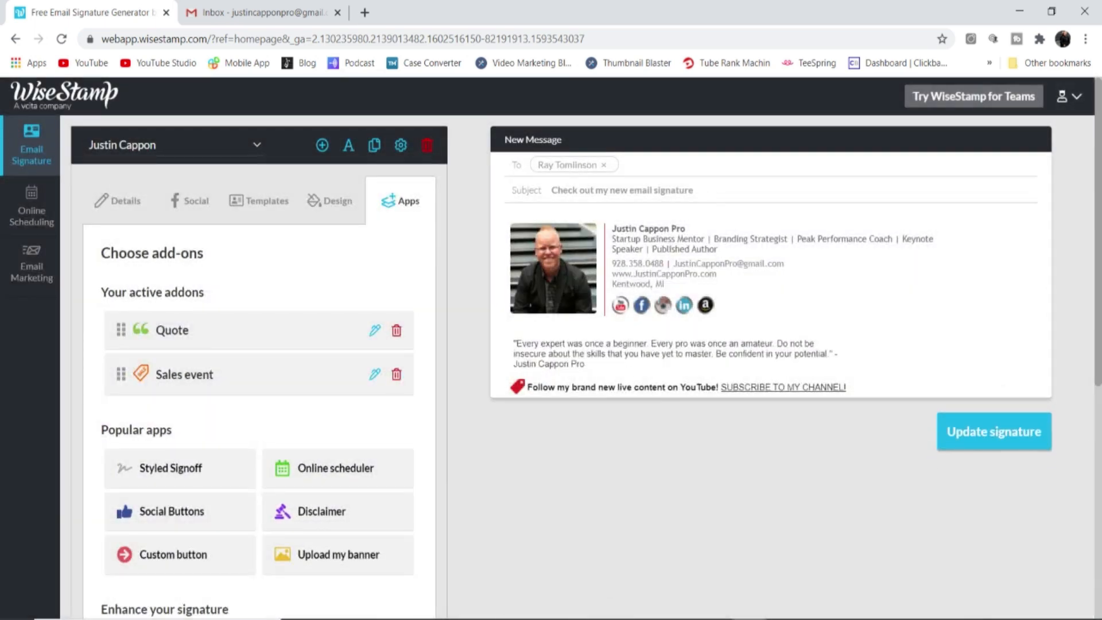
pyautogui.moveTo(783, 619)
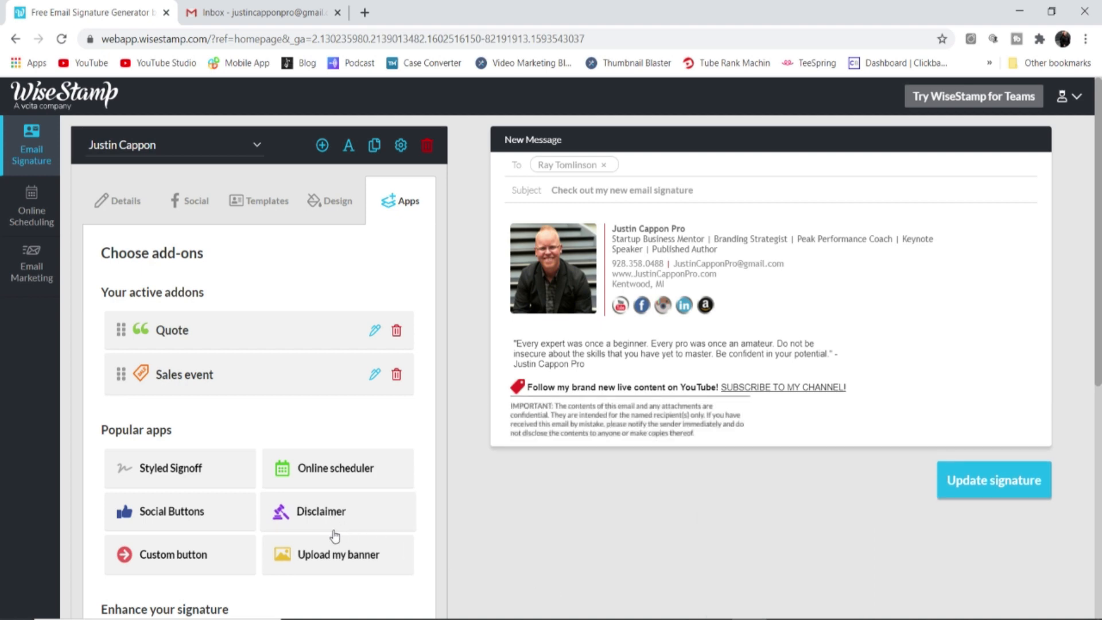
pyautogui.scroll(-6, 222, 524)
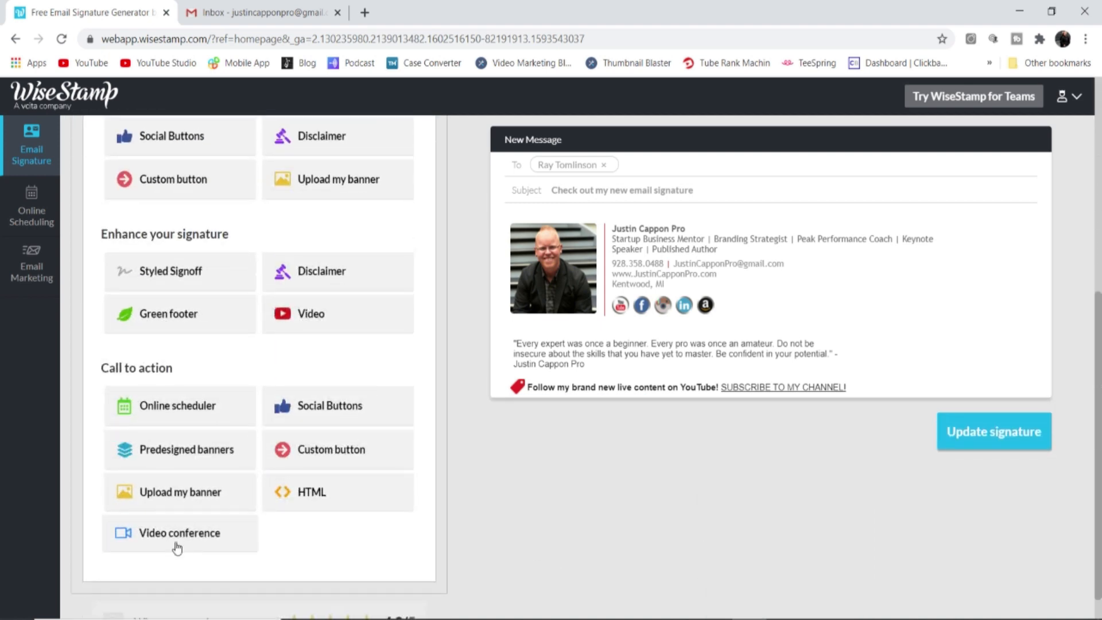
pyautogui.scroll(6, 323, 273)
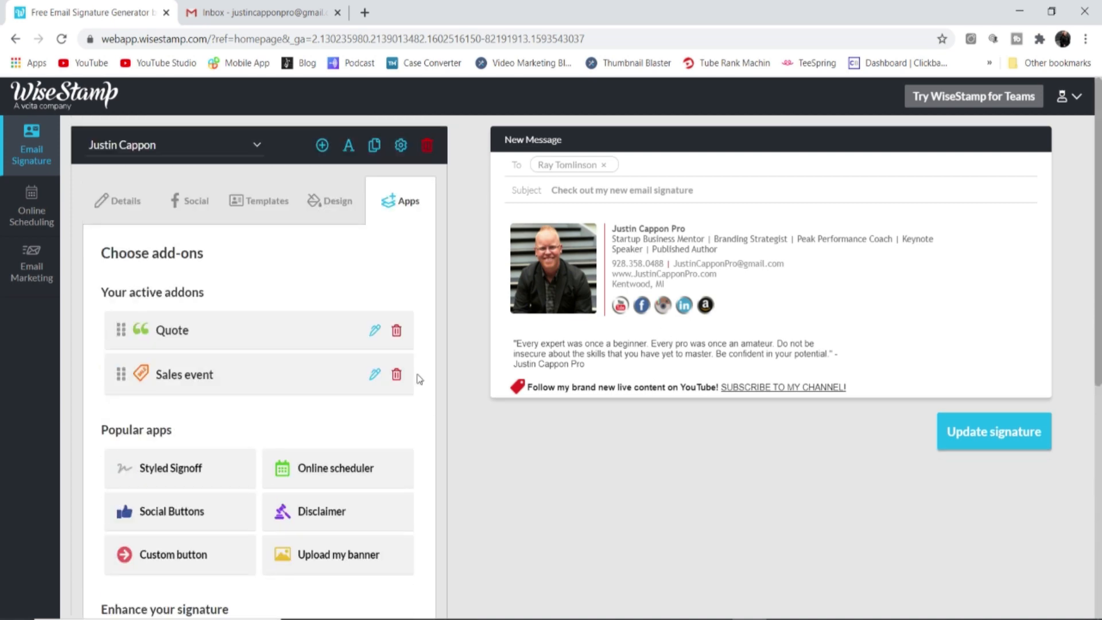